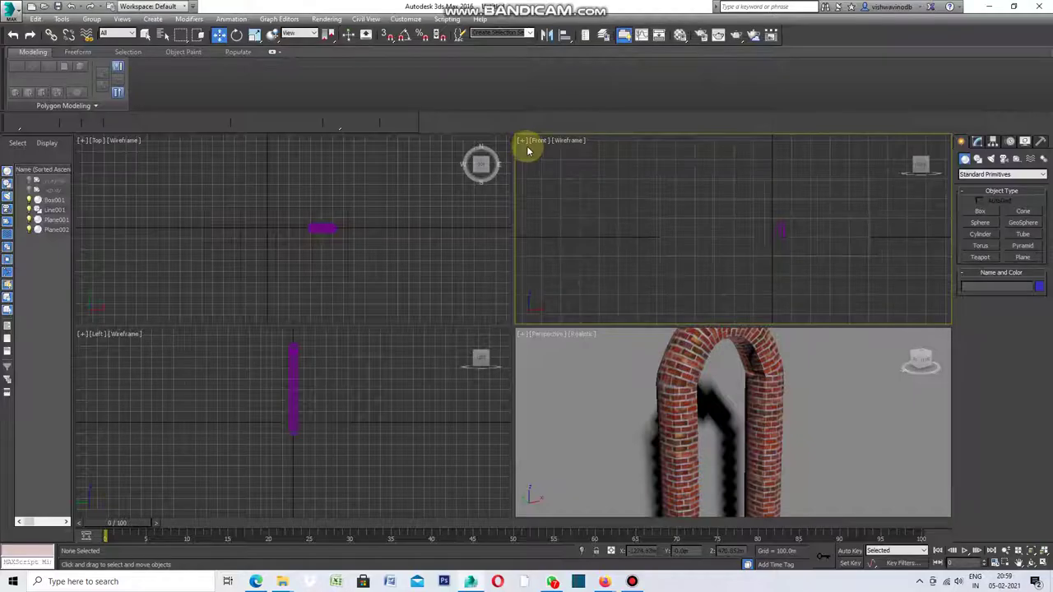
# Maximize and zoom into the Front view, then pick the Arc spline tool under Shapes > Splines
pyautogui.click(526, 146)
pyautogui.click(543, 152)
pyautogui.scroll(3, 596, 341)
pyautogui.scroll(1, 610, 322)
pyautogui.scroll(2, 611, 315)
pyautogui.click(977, 159)
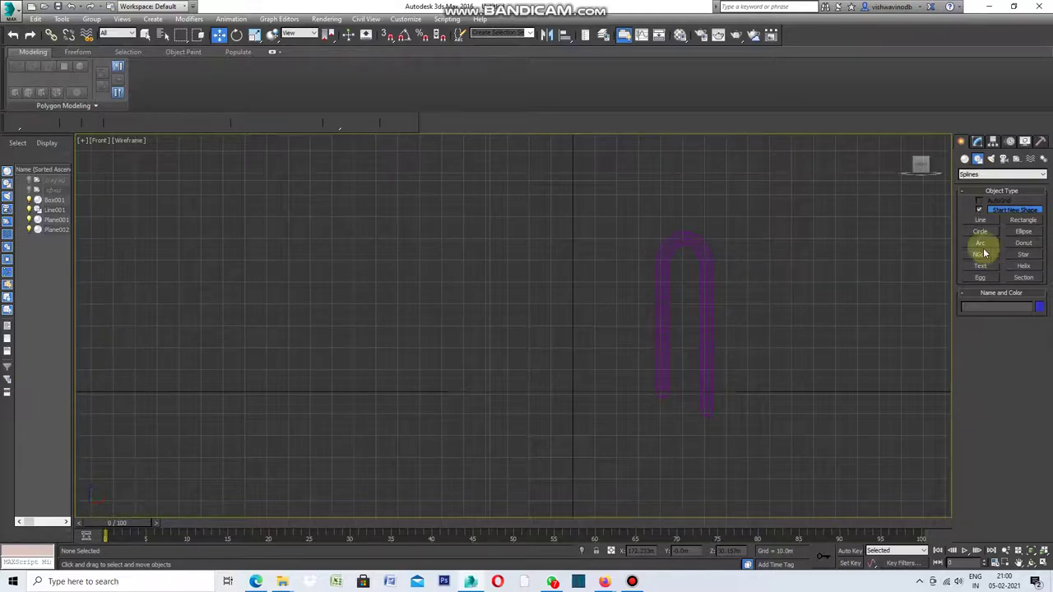
pyautogui.click(981, 244)
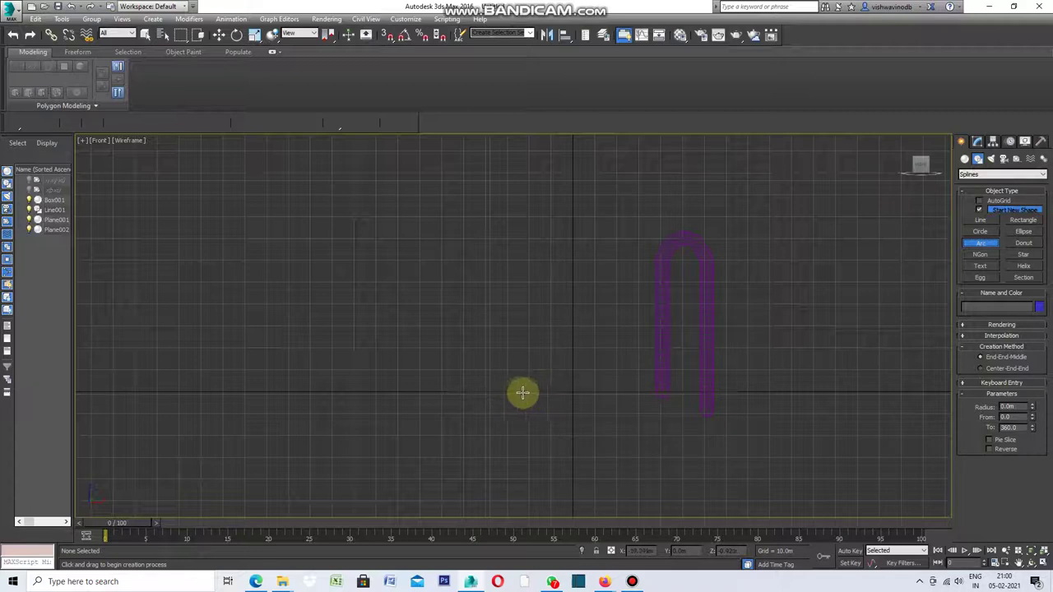
# Draw a near-semicircular arc in the Front view beside the U-shaped line
pyautogui.moveTo(510, 391); pyautogui.dragTo(625, 393)
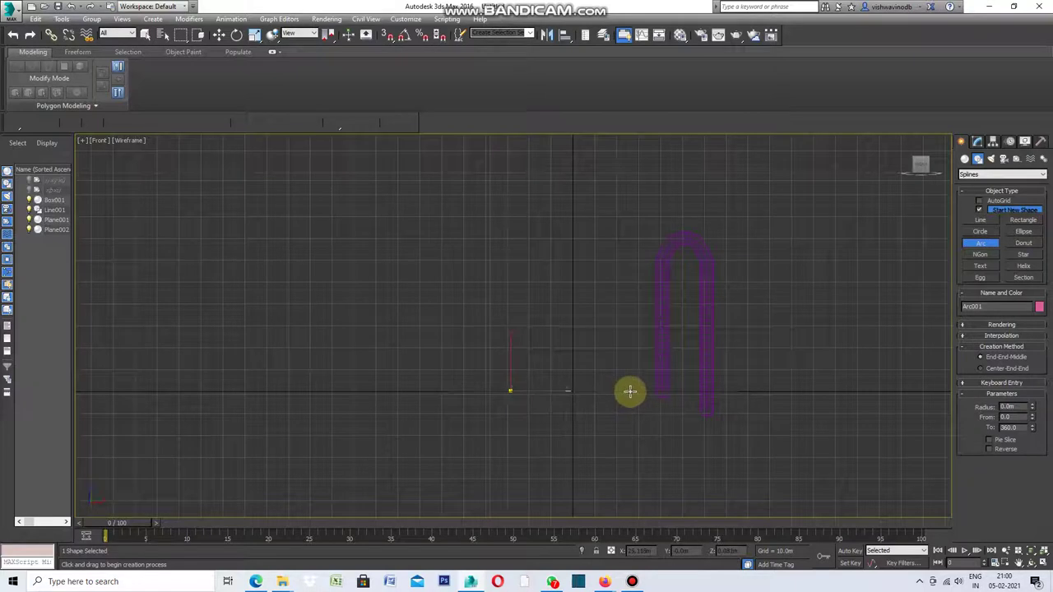
pyautogui.moveTo(630, 391); pyautogui.dragTo(630, 391)
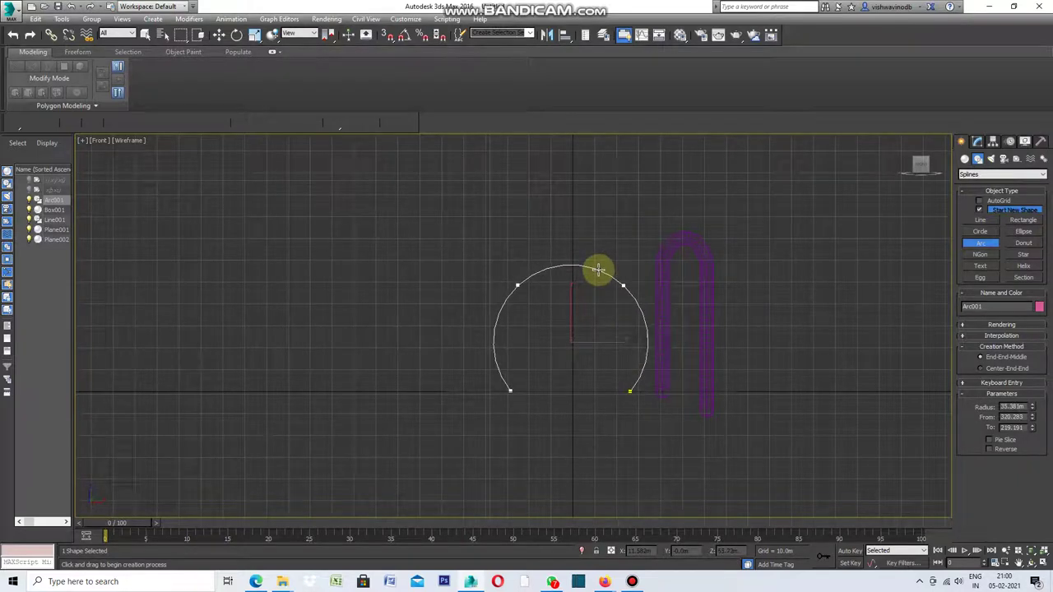
pyautogui.click(598, 270)
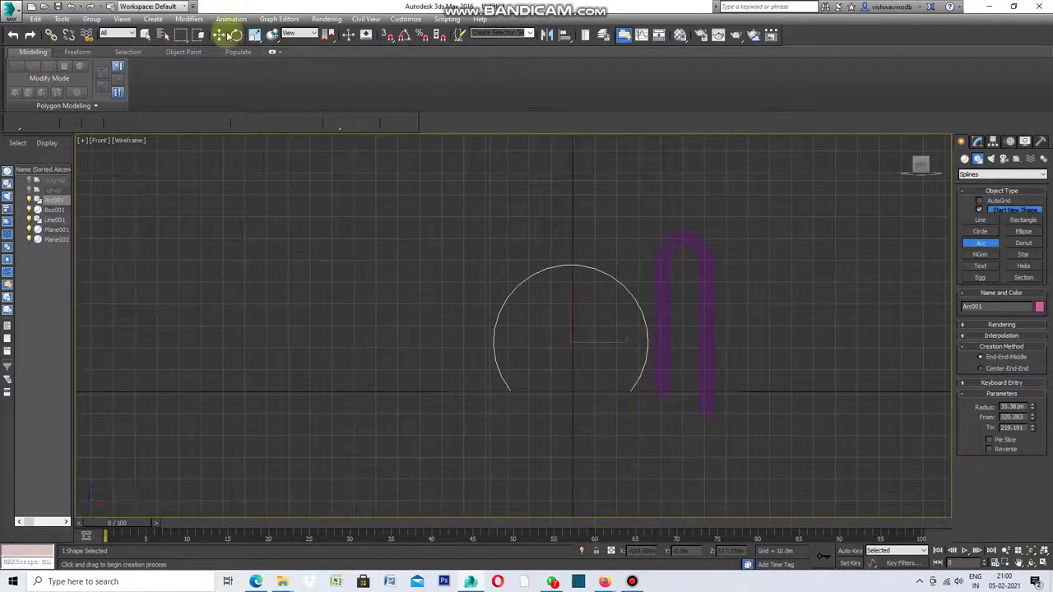
# Move the arc slightly to the left
pyautogui.click(219, 35)
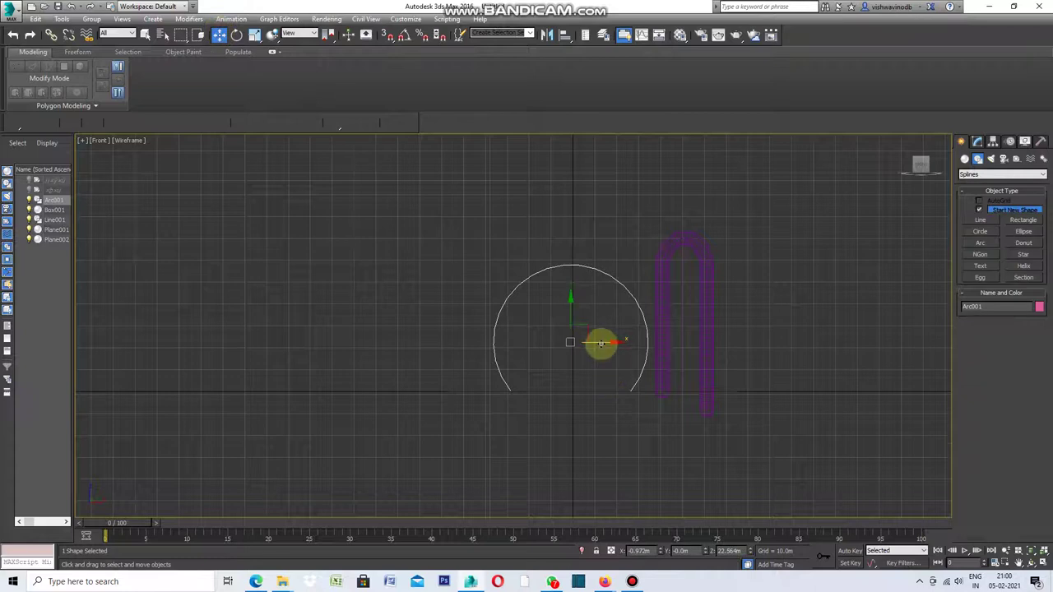
pyautogui.moveTo(602, 344); pyautogui.dragTo(576, 344)
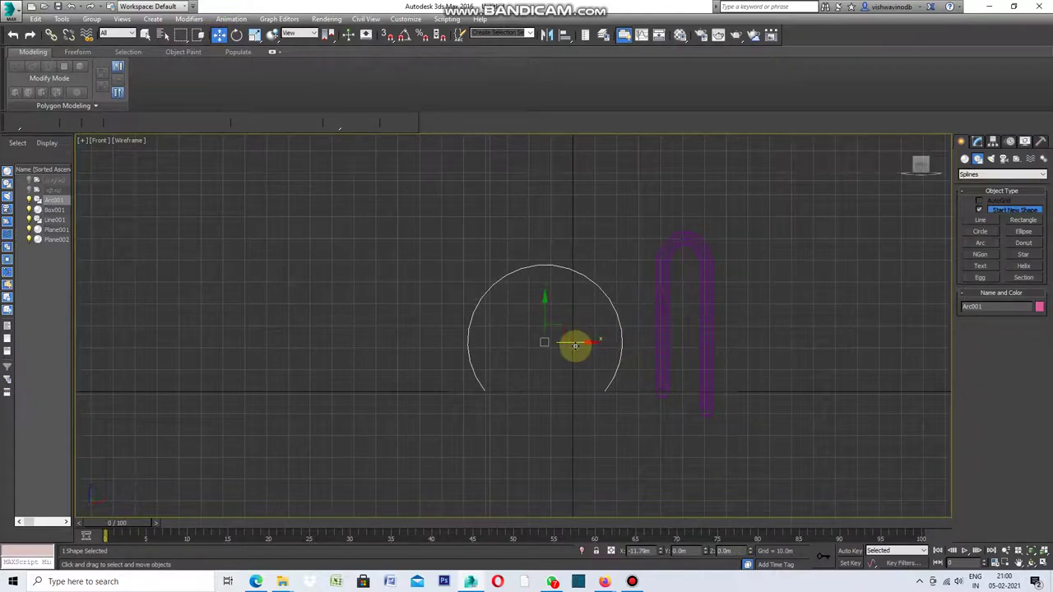
pyautogui.click(81, 141)
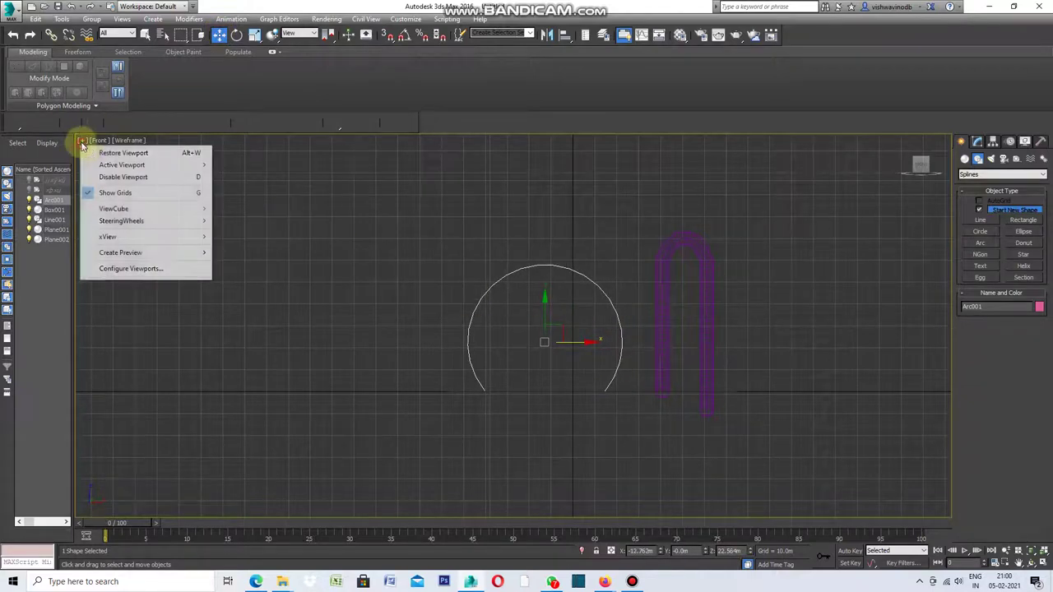
# Restore the four-view layout and pan the Perspective view to the right
pyautogui.click(115, 153)
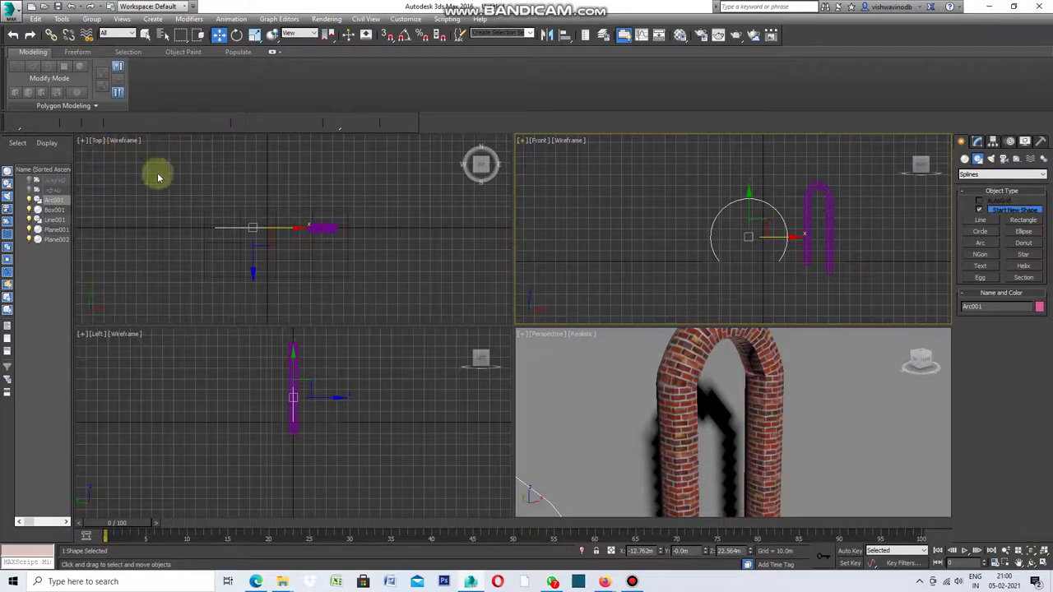
pyautogui.scroll(-3, 623, 392)
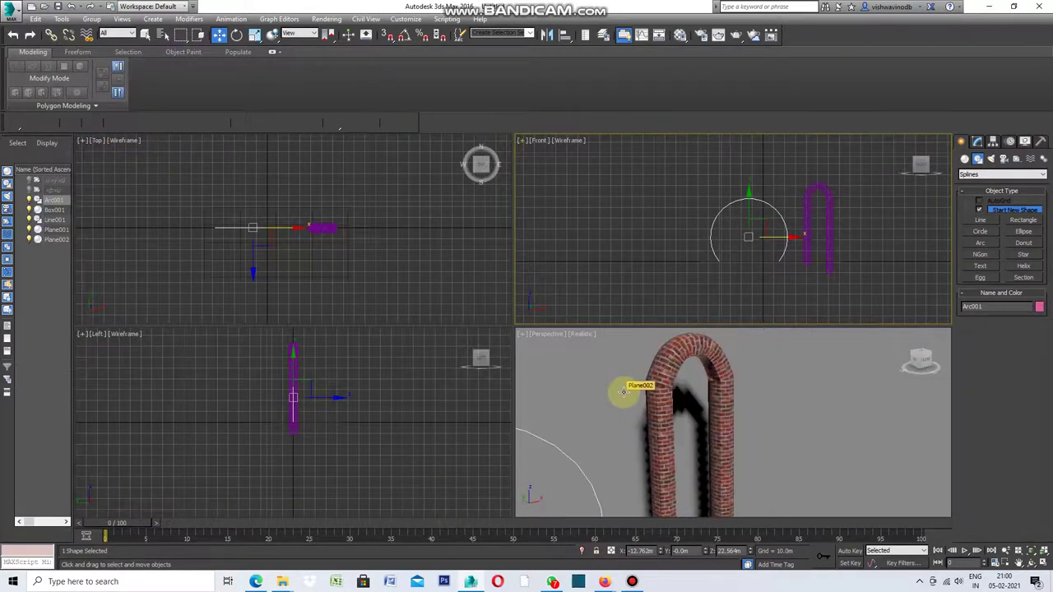
pyautogui.scroll(-3, 628, 390)
pyautogui.scroll(-2, 629, 390)
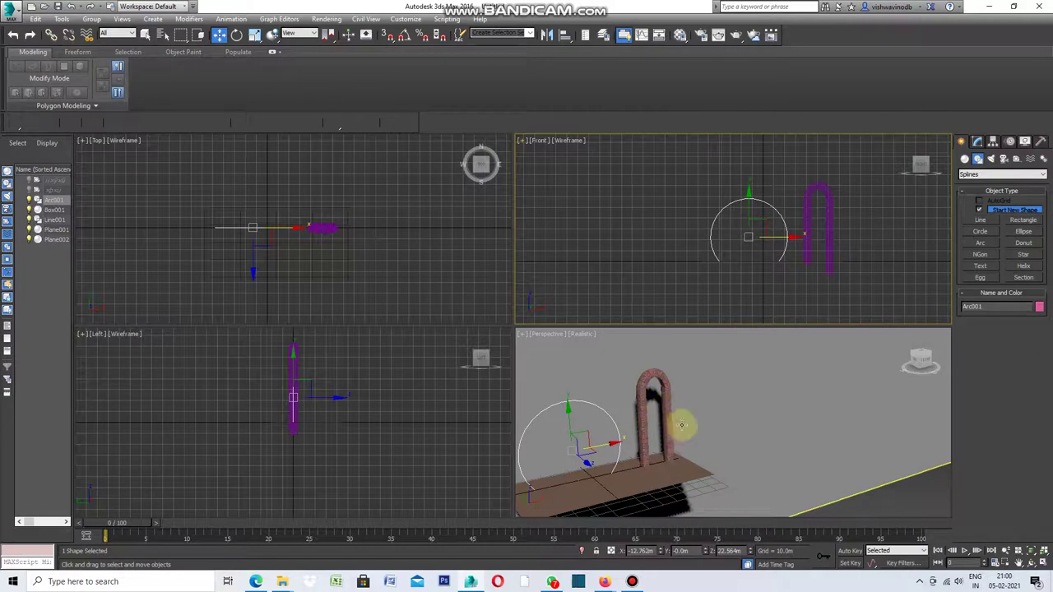
pyautogui.click(1020, 564)
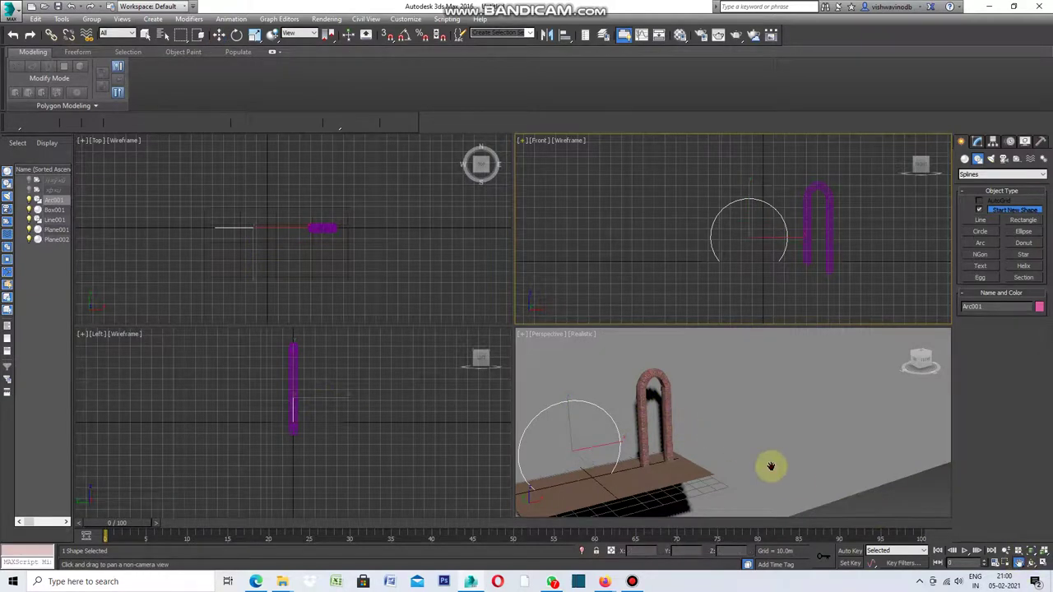
pyautogui.moveTo(756, 456)
pyautogui.mouseDown()
pyautogui.moveTo(835, 448)
pyautogui.moveTo(921, 416)
pyautogui.mouseUp()
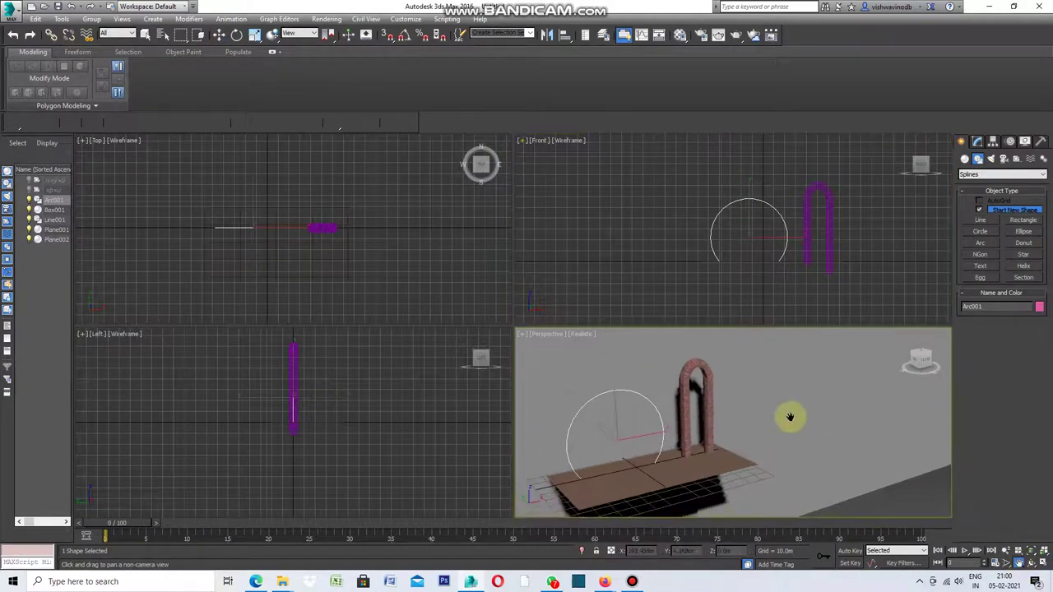
pyautogui.moveTo(559, 361); pyautogui.dragTo(682, 348)
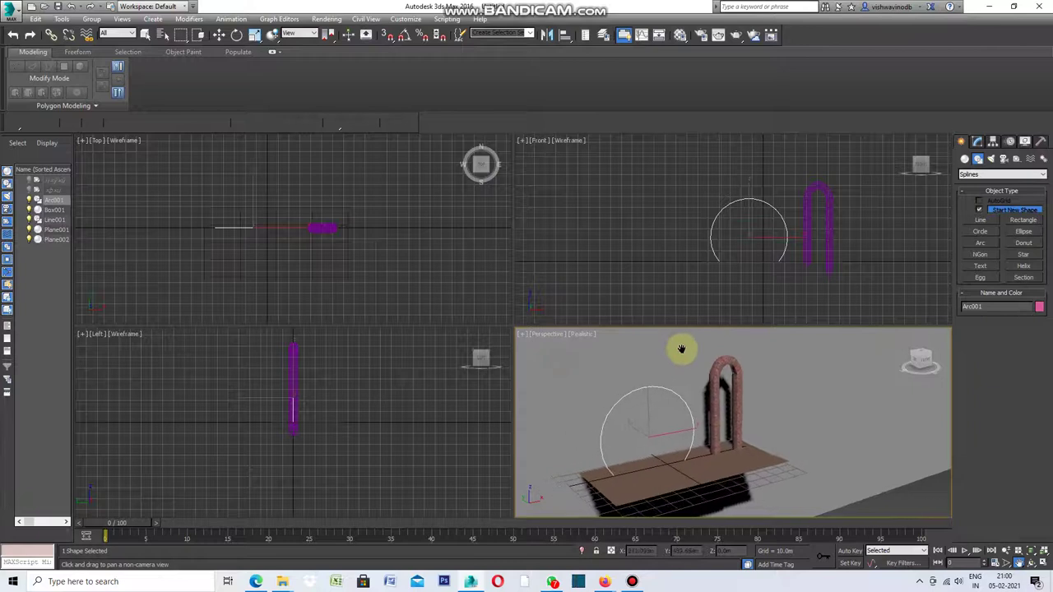
# Frame the arc and brick arch in the maximized Perspective view, then return to four views
pyautogui.click(521, 336)
pyautogui.click(546, 346)
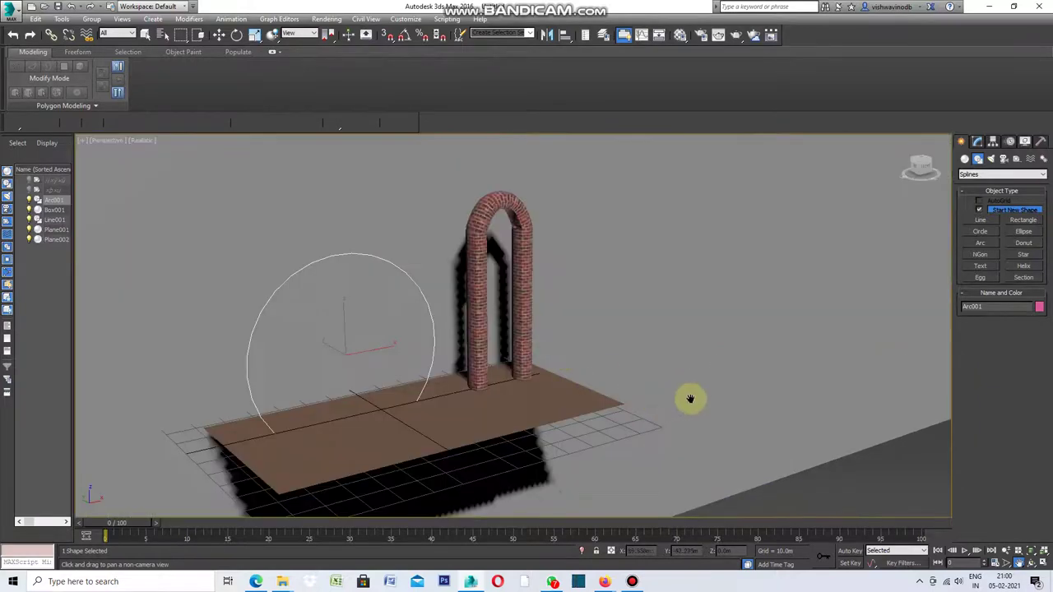
pyautogui.moveTo(679, 376); pyautogui.dragTo(757, 381)
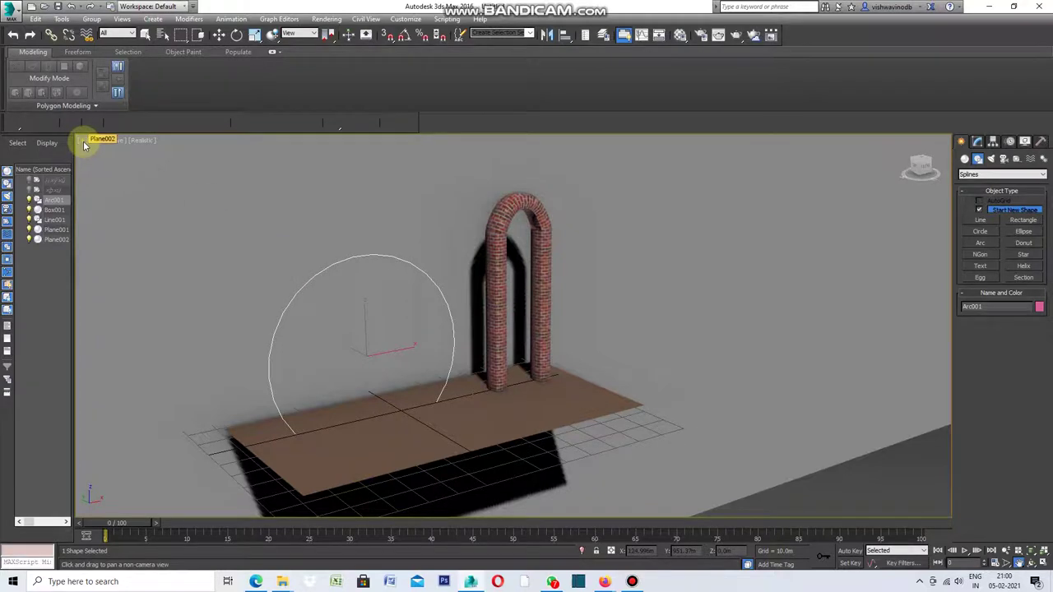
pyautogui.click(83, 141)
pyautogui.click(115, 153)
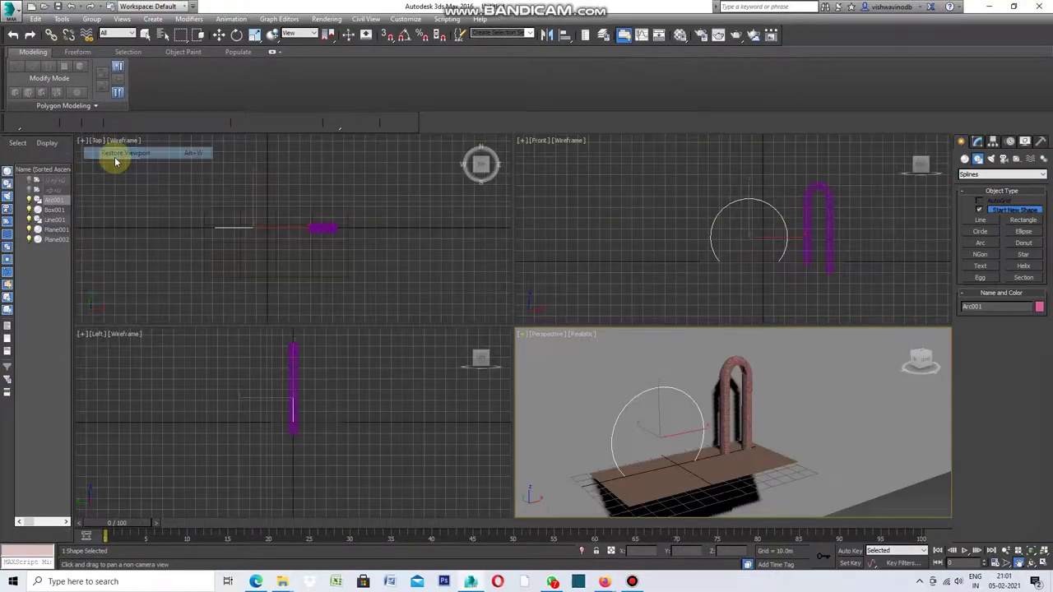
pyautogui.scroll(2, 221, 235)
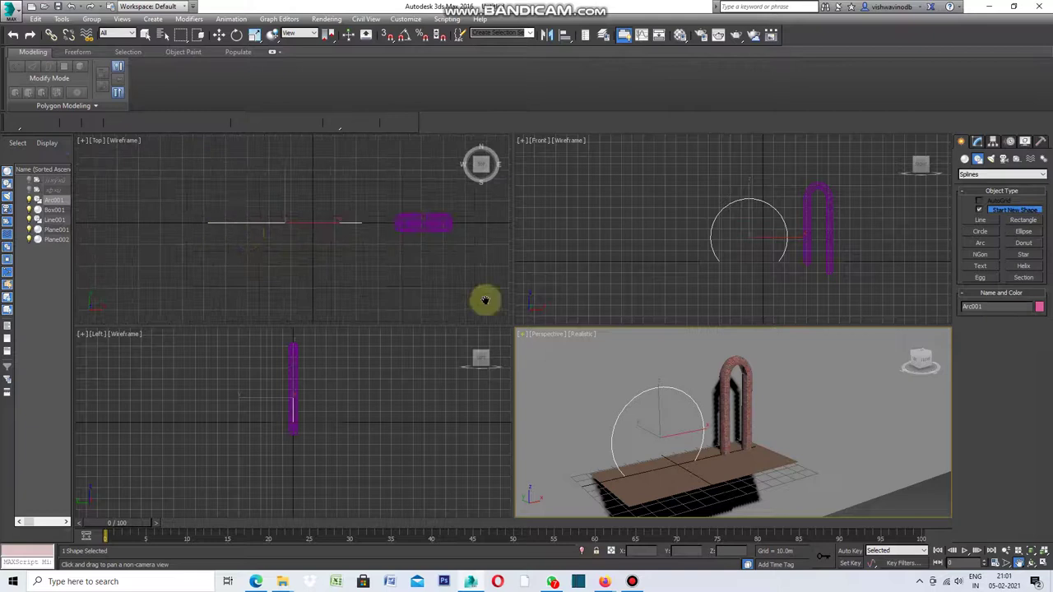
pyautogui.click(965, 158)
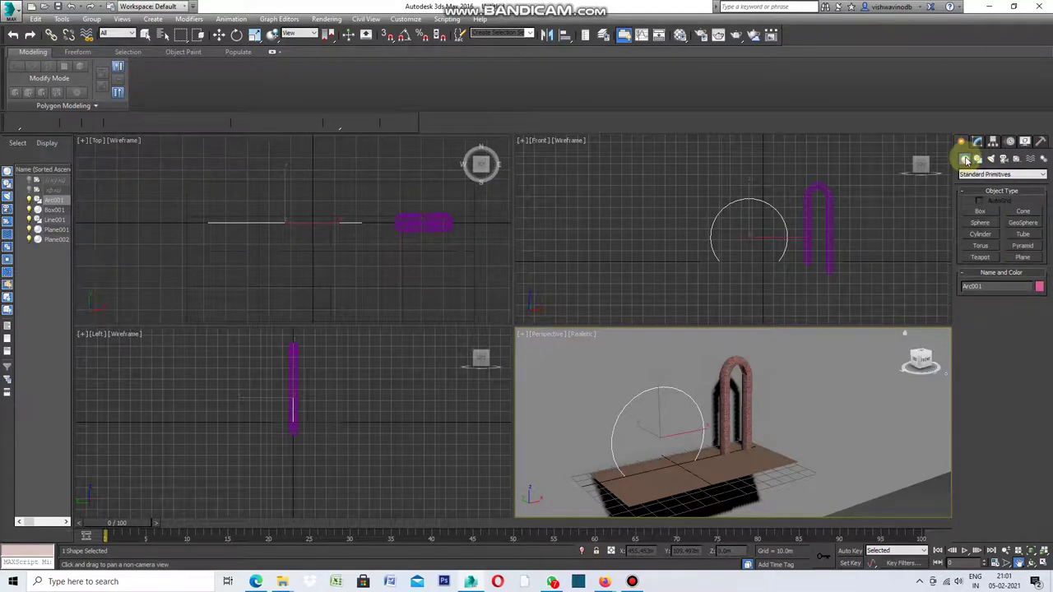
# Create a 33.249m by 8.06m box in the Top view with 120.0m height
pyautogui.click(982, 212)
pyautogui.scroll(2, 198, 224)
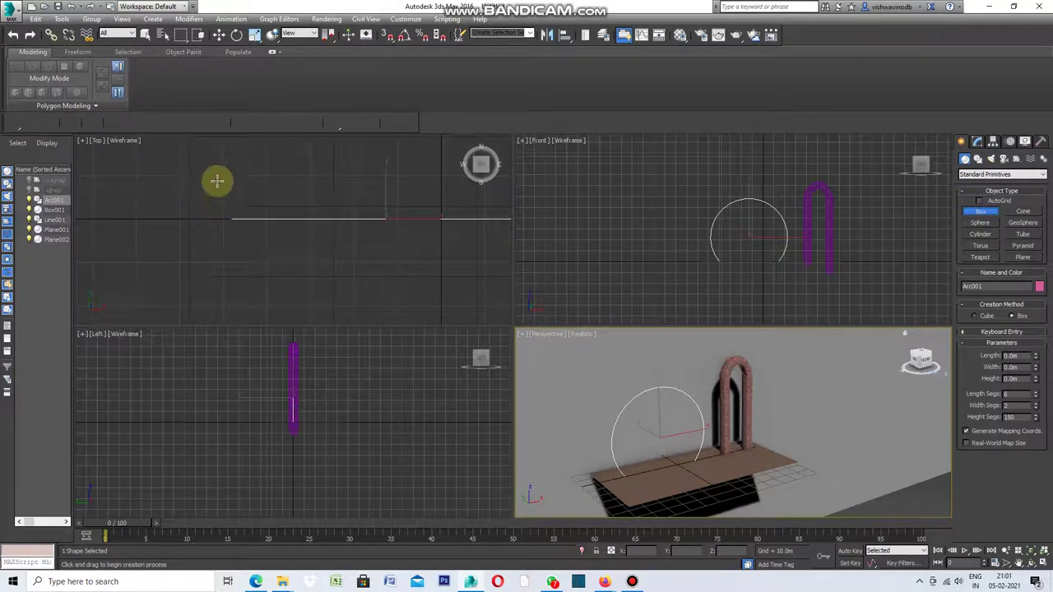
pyautogui.moveTo(212, 169)
pyautogui.mouseDown()
pyautogui.moveTo(280, 282)
pyautogui.moveTo(261, 313)
pyautogui.moveTo(247, 313)
pyautogui.mouseUp()
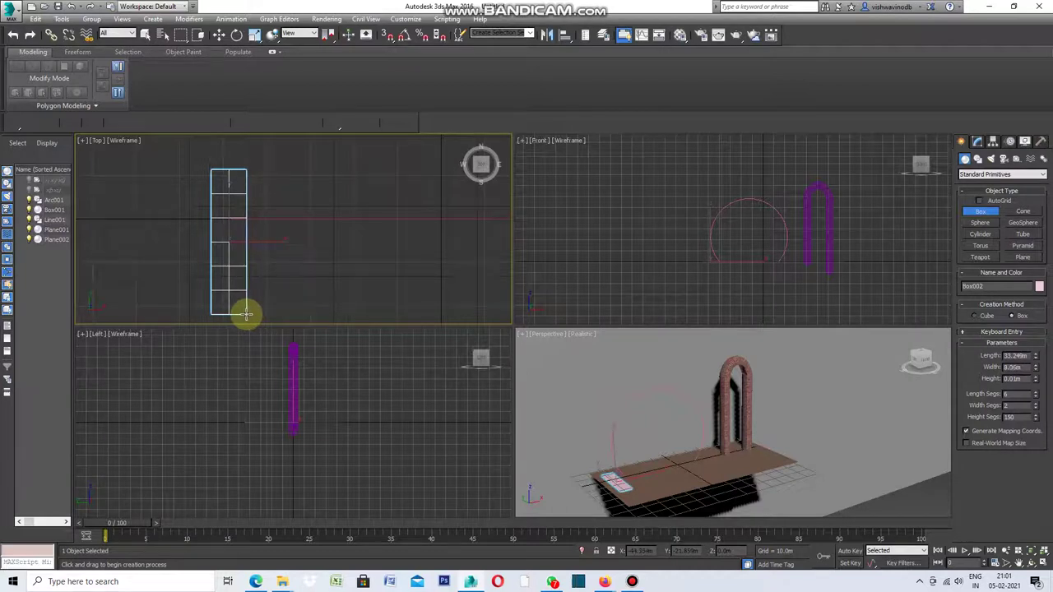
pyautogui.click(247, 313)
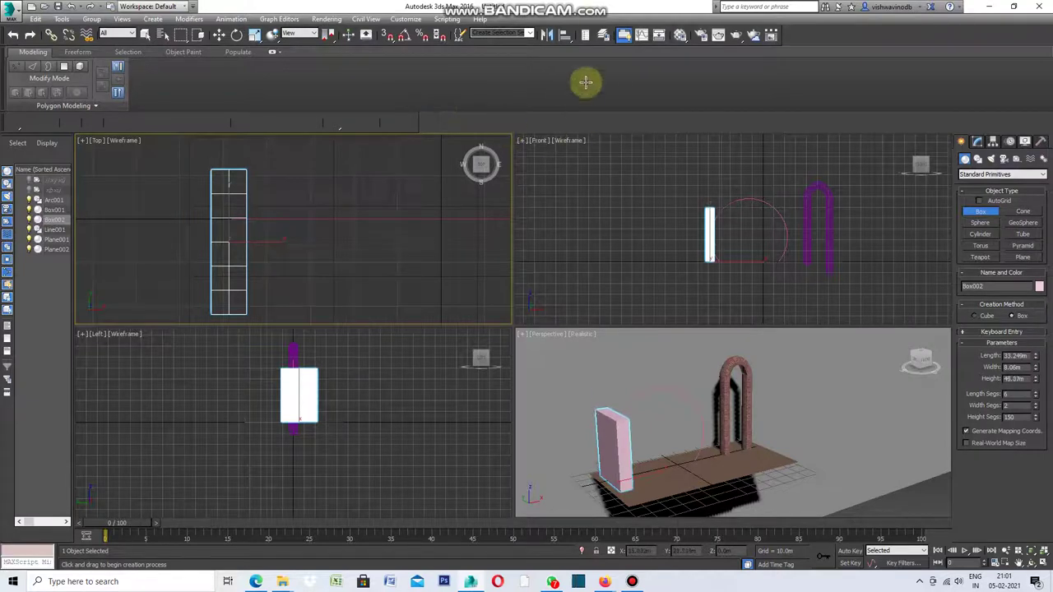
pyautogui.click(609, 18)
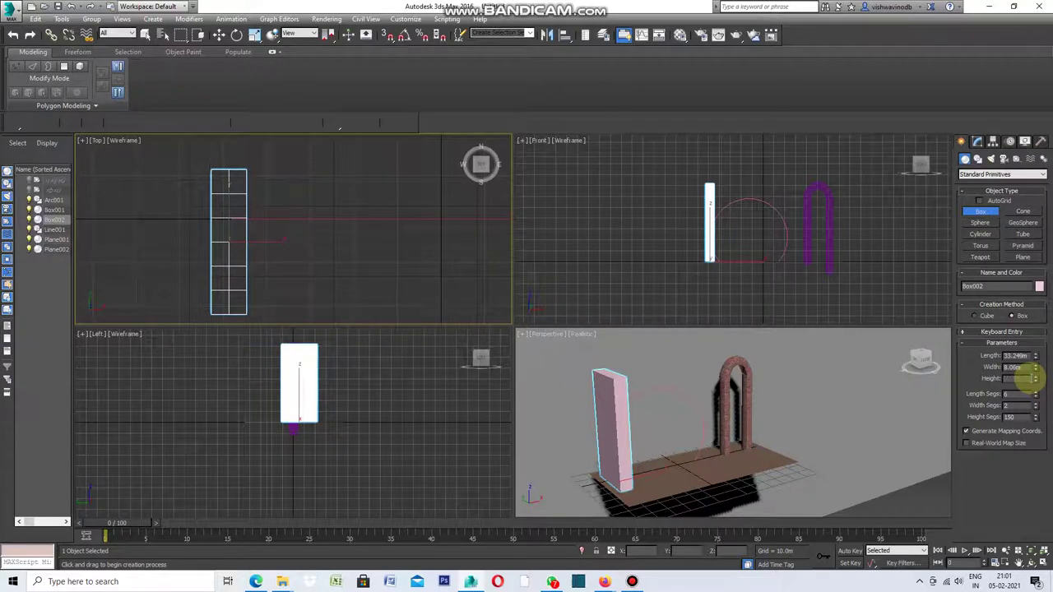
pyautogui.write('120')
pyautogui.press('Return')
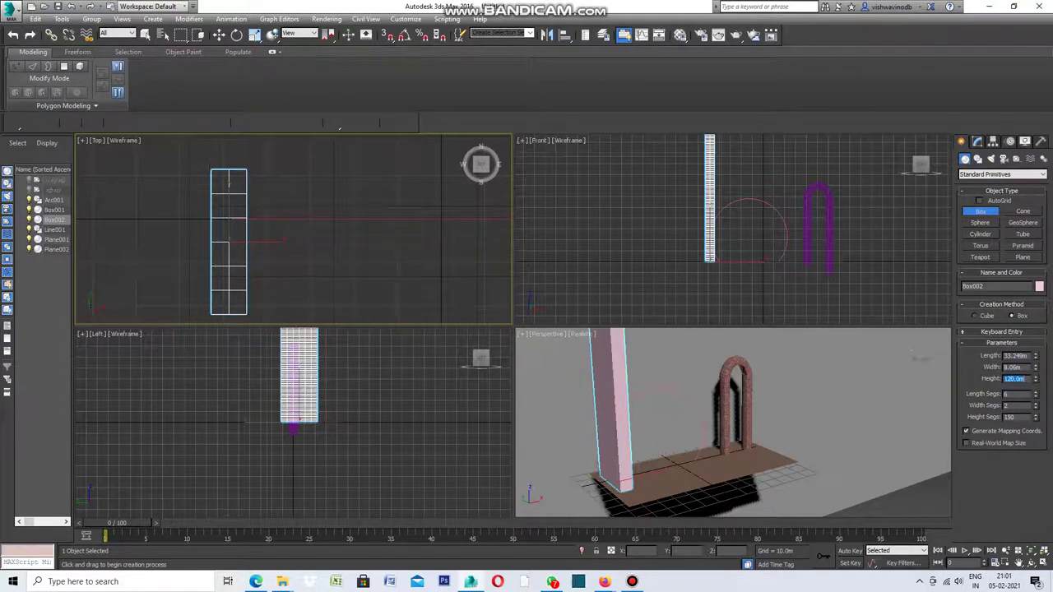
pyautogui.scroll(-4, 656, 296)
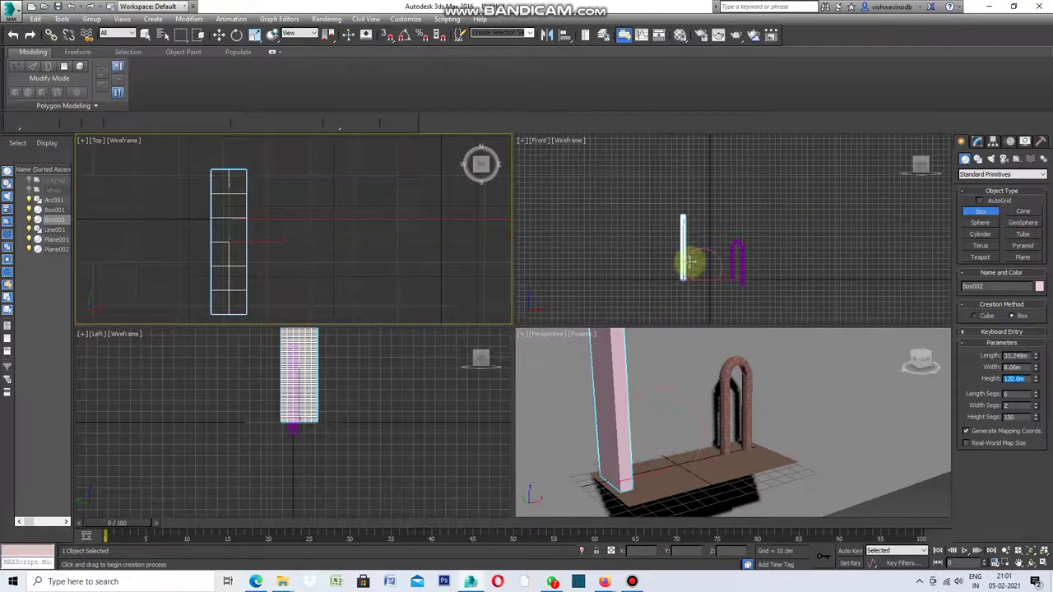
pyautogui.scroll(1, 612, 379)
pyautogui.scroll(1, 613, 380)
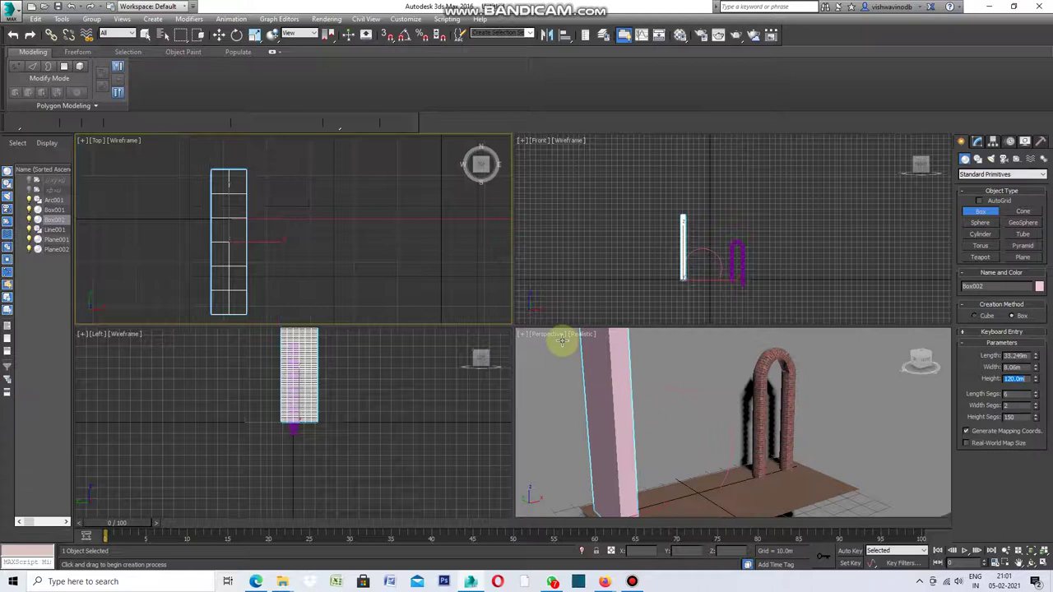
pyautogui.click(524, 336)
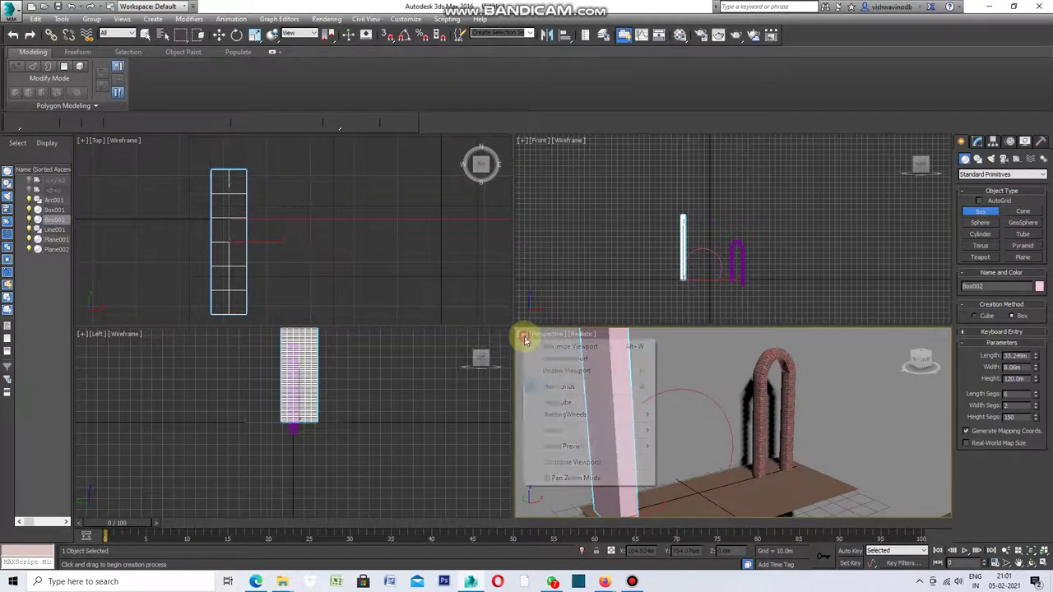
# Maximize the Perspective view and turn on Edged Faces to show the box's dense mesh
pyautogui.click(554, 348)
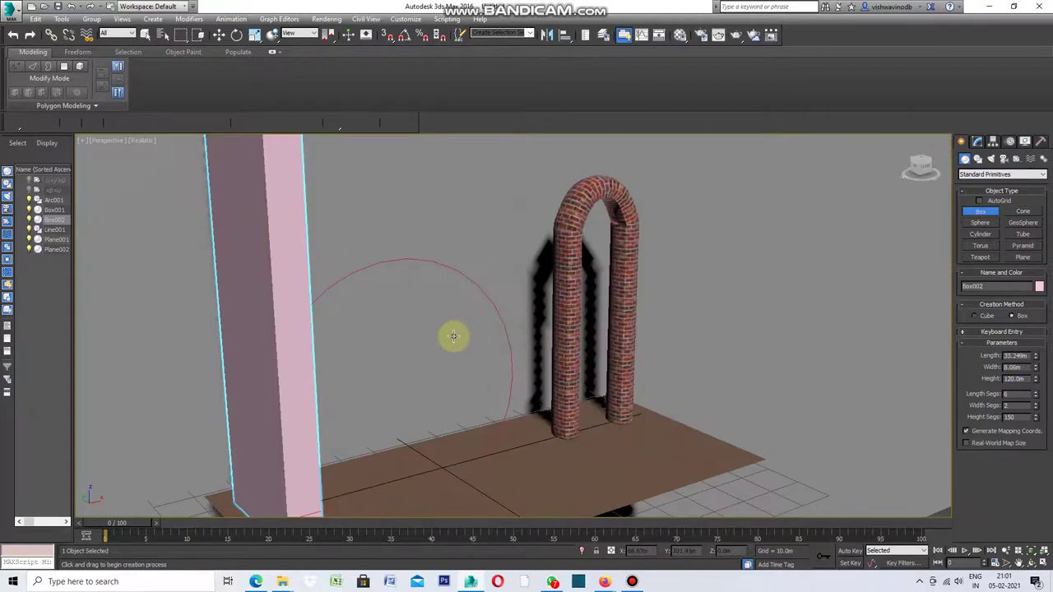
pyautogui.click(141, 140)
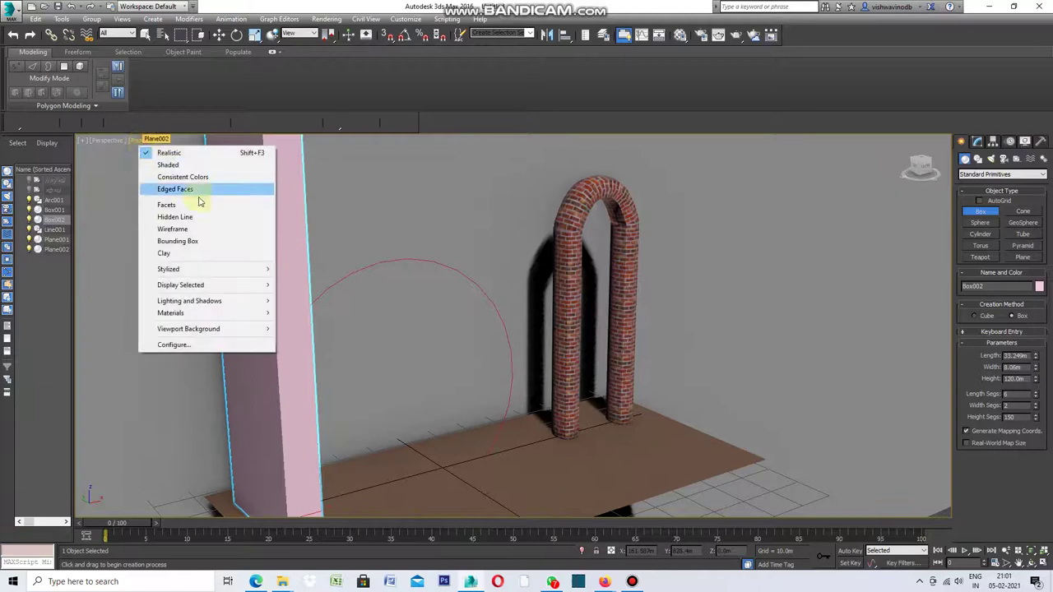
pyautogui.click(197, 190)
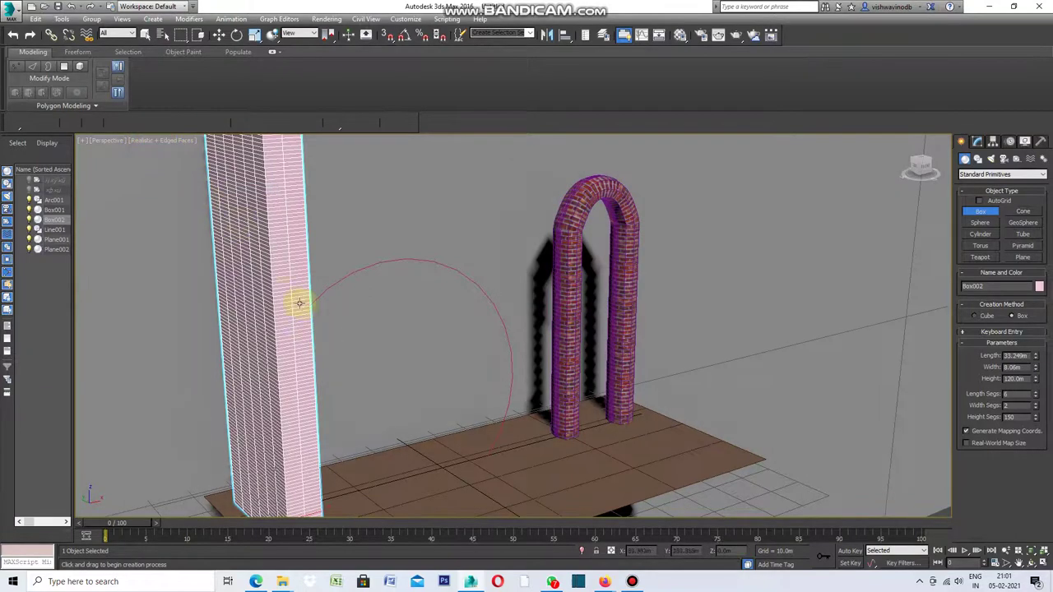
pyautogui.scroll(-2, 393, 385)
pyautogui.scroll(-3, 392, 384)
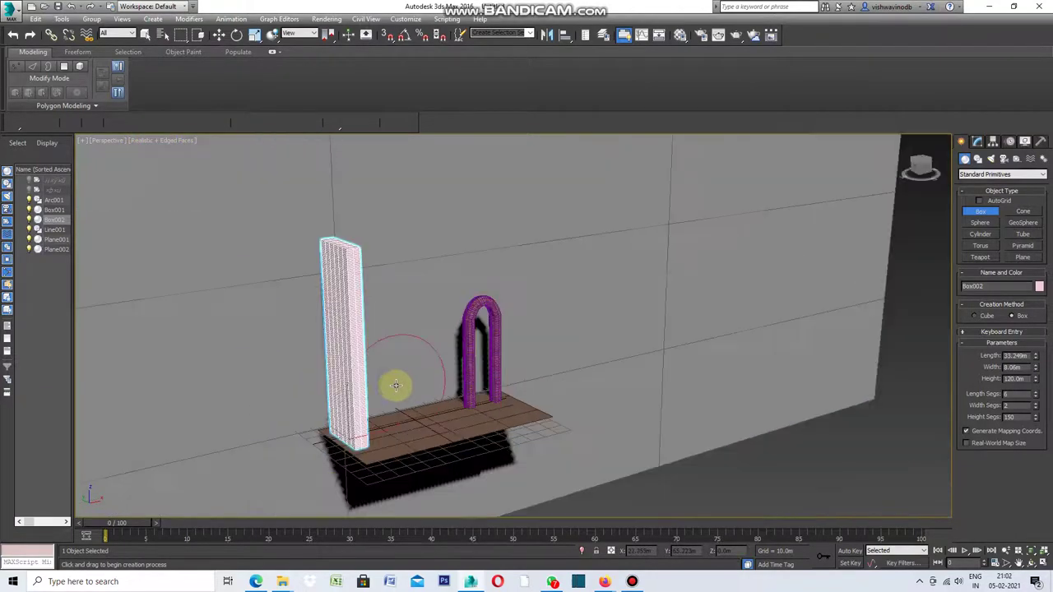
pyautogui.scroll(4, 372, 358)
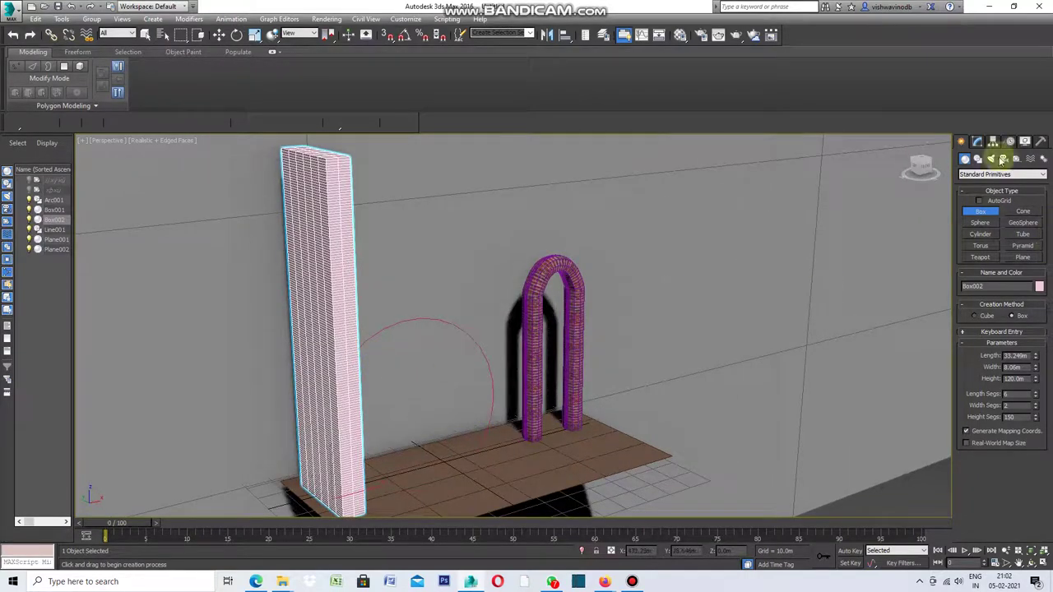
# Convert the tall box to an editable poly and add a Path Deform Binding (WSM) modifier
pyautogui.press('w')
pyautogui.rightClick(620, 255)
pyautogui.moveTo(650, 361)
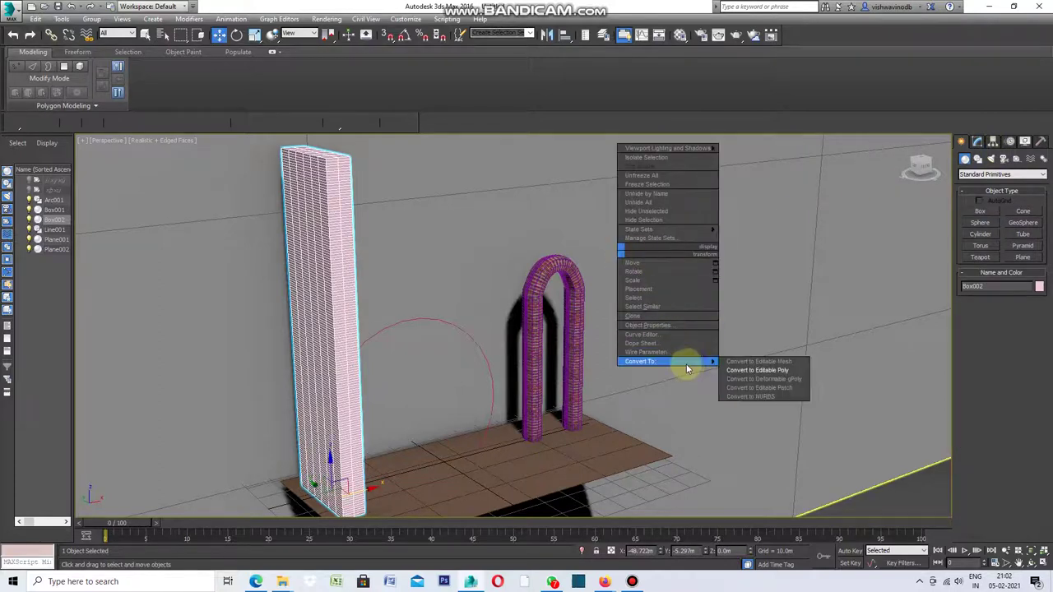
pyautogui.click(740, 374)
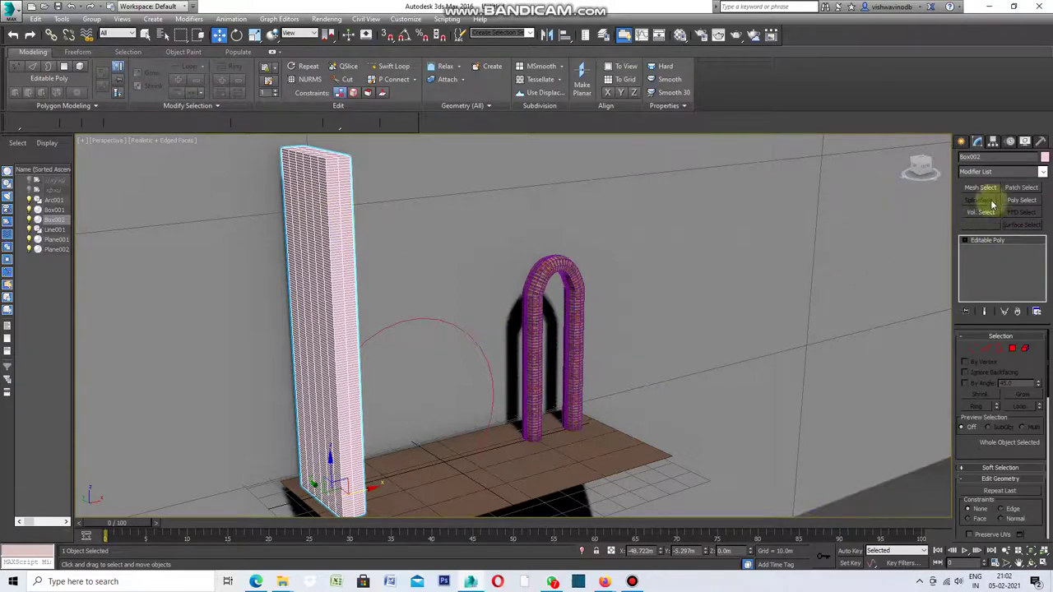
pyautogui.click(1043, 171)
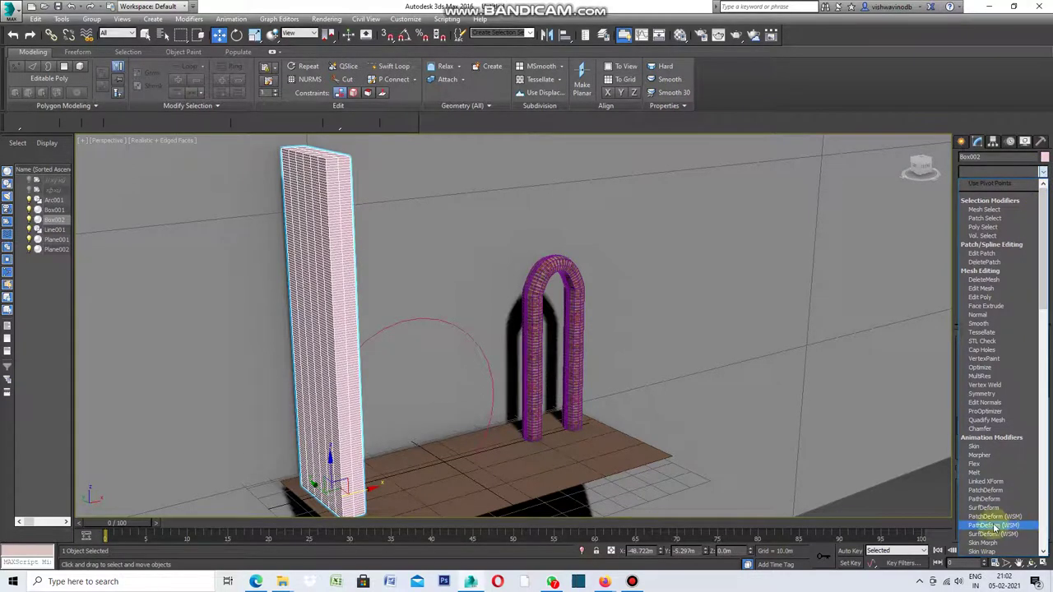
pyautogui.click(984, 526)
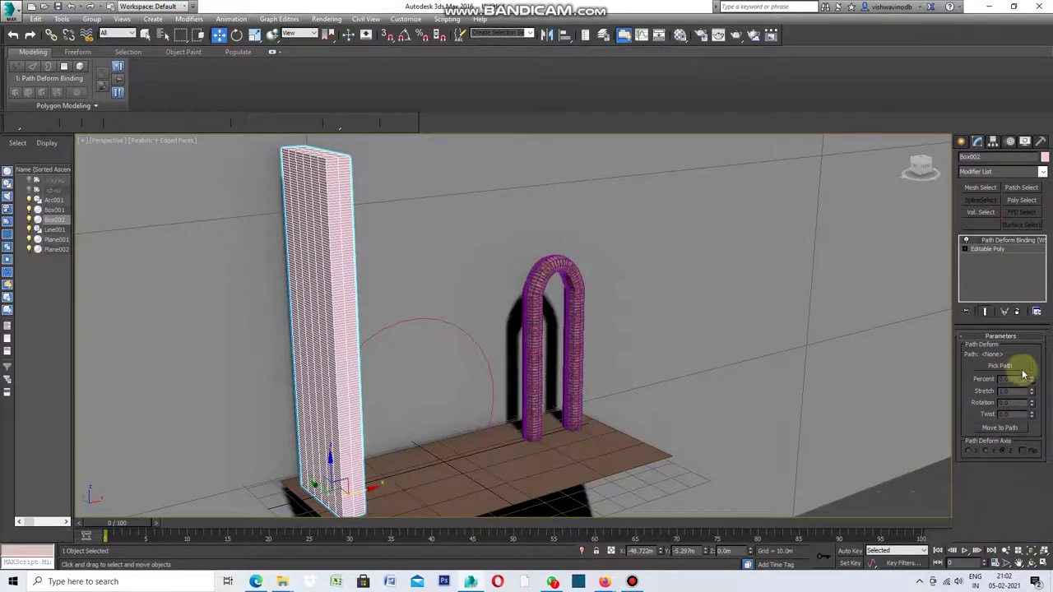
# Bind the box to Arc001 as its path, move it onto the path, and stretch it to 1.39
pyautogui.click(1000, 365)
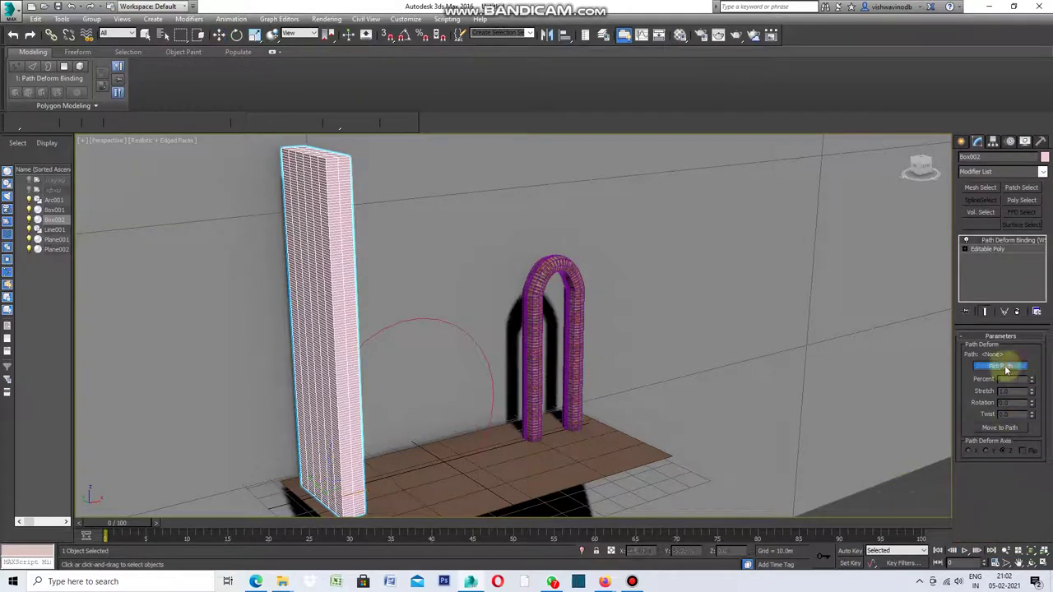
pyautogui.click(471, 336)
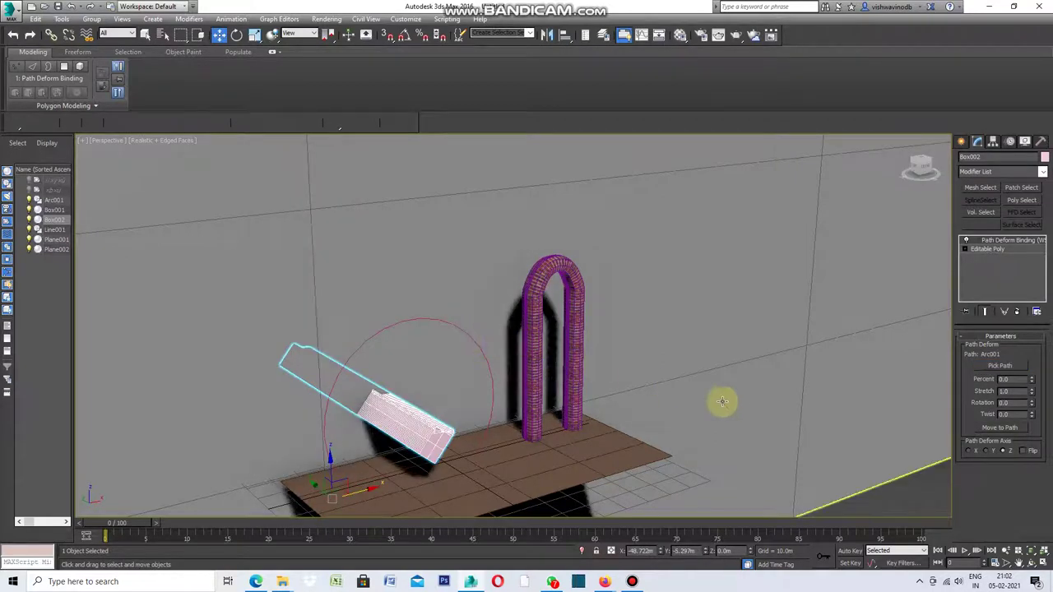
pyautogui.click(997, 429)
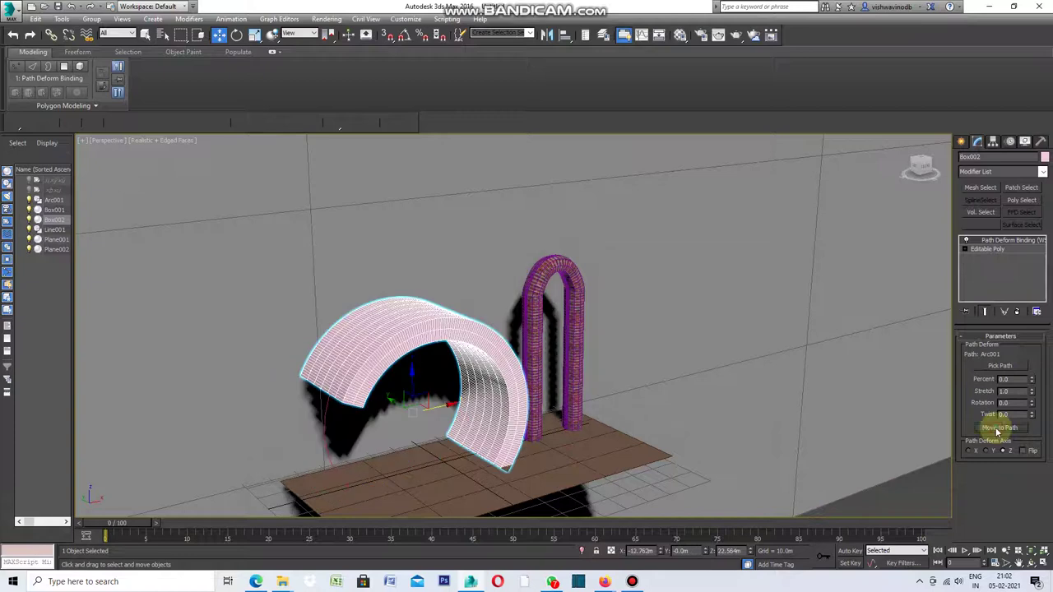
pyautogui.press('z')
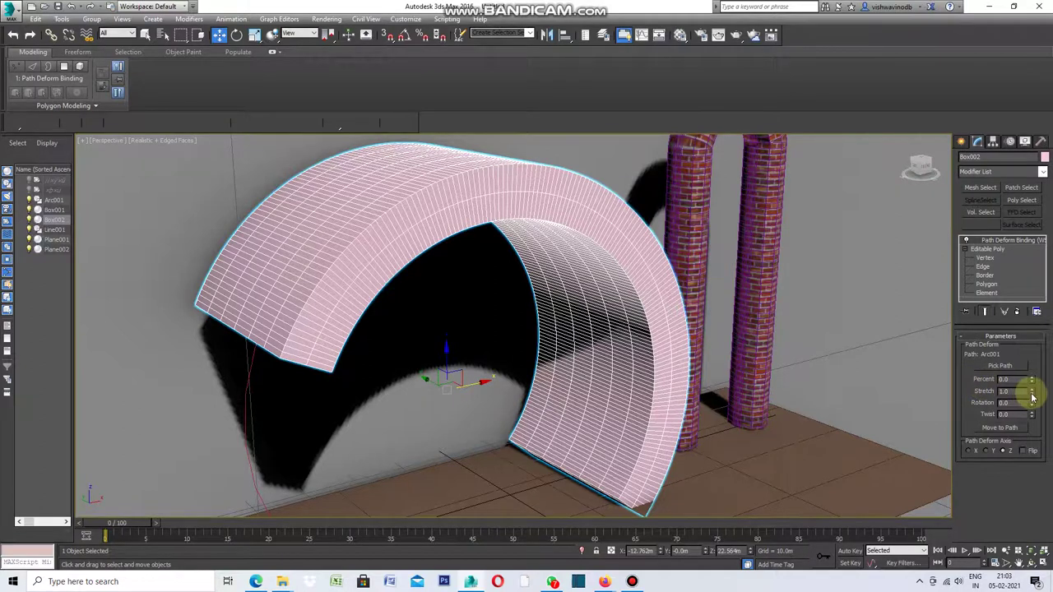
pyautogui.moveTo(1033, 397); pyautogui.dragTo(1017, 365)
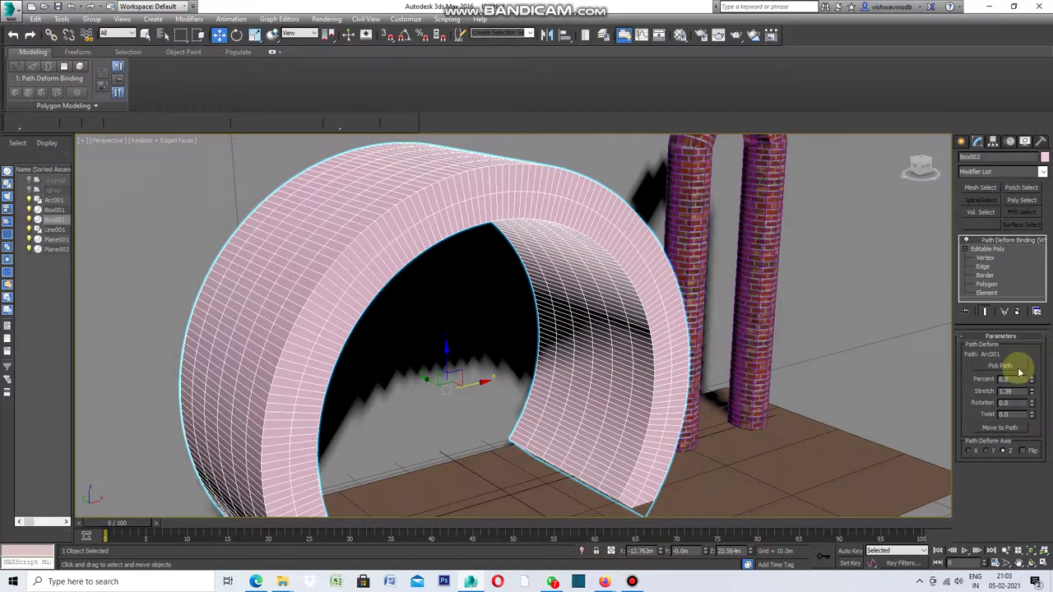
# Ease the Path Deform Stretch back to 1.335
pyautogui.scroll(-2, 592, 356)
pyautogui.scroll(-2, 587, 356)
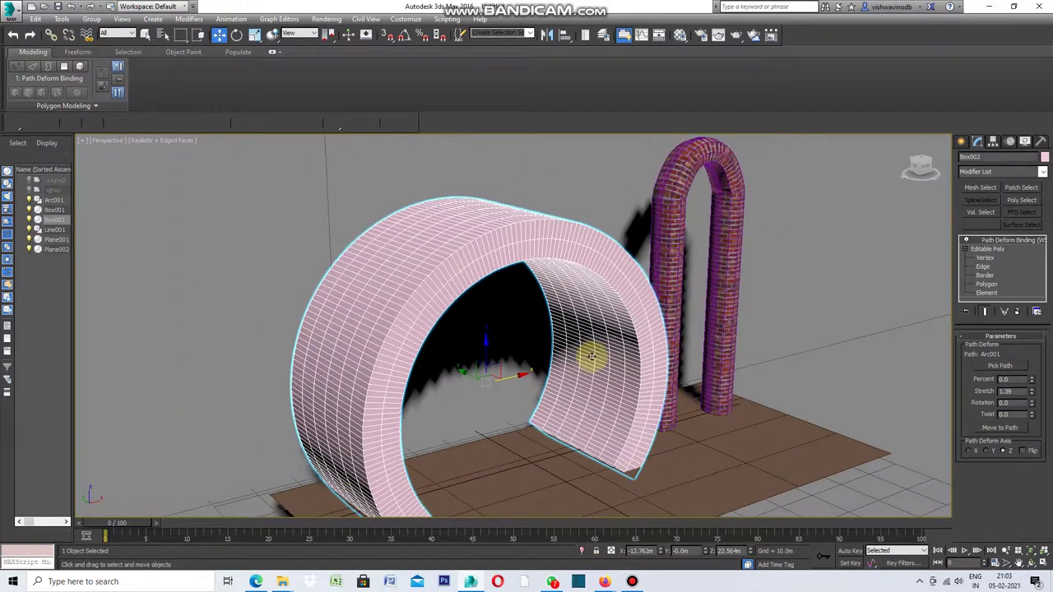
pyautogui.scroll(-2, 597, 369)
pyautogui.scroll(3, 600, 459)
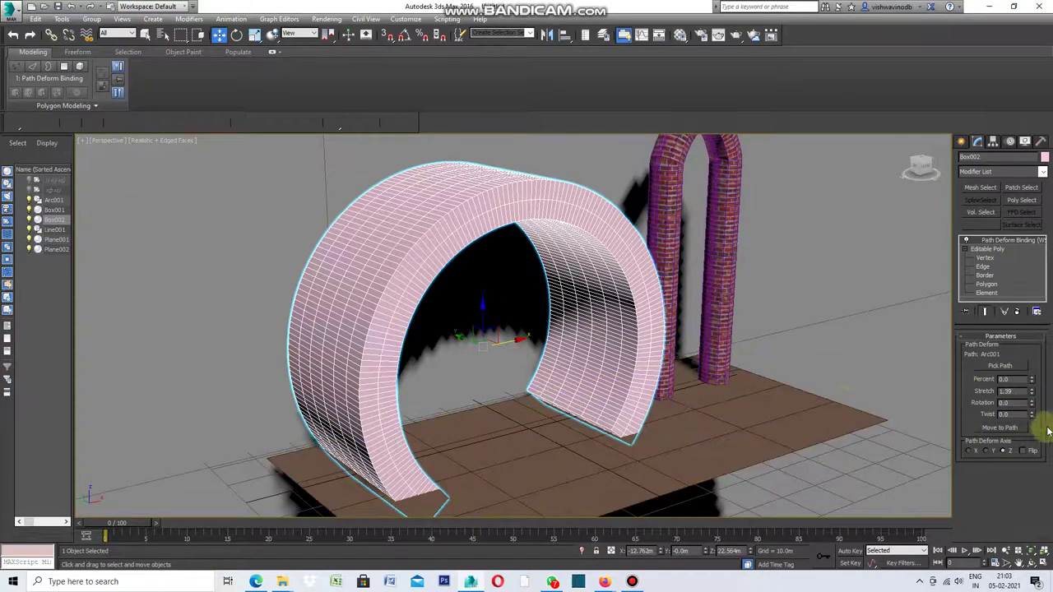
pyautogui.moveTo(1033, 398); pyautogui.dragTo(1033, 400)
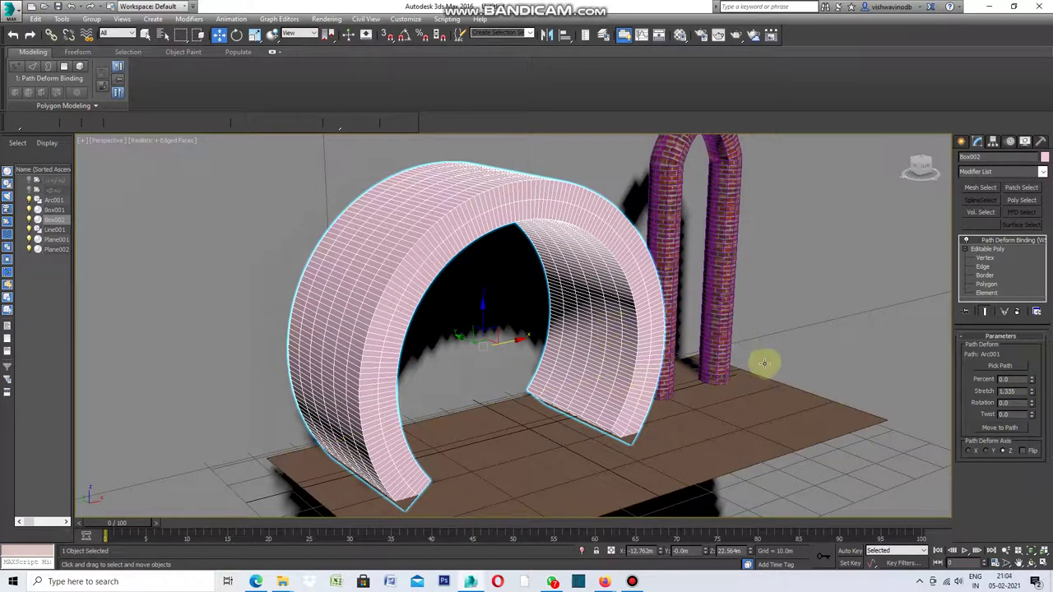
pyautogui.scroll(1, 531, 322)
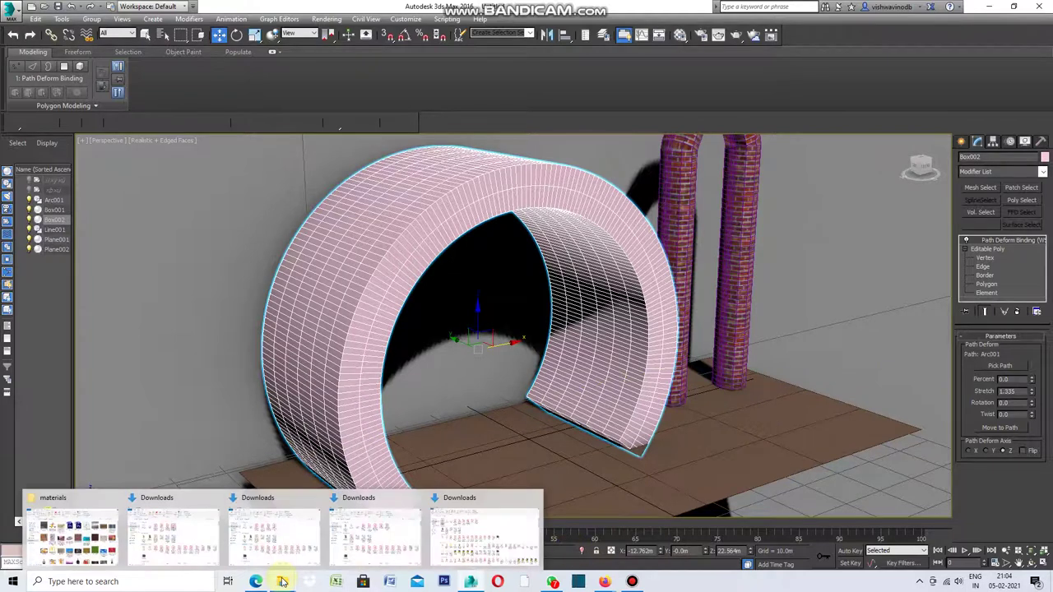
# Drag the Yellobrk image from the Downloads materials folder onto the archway
pyautogui.click(95, 561)
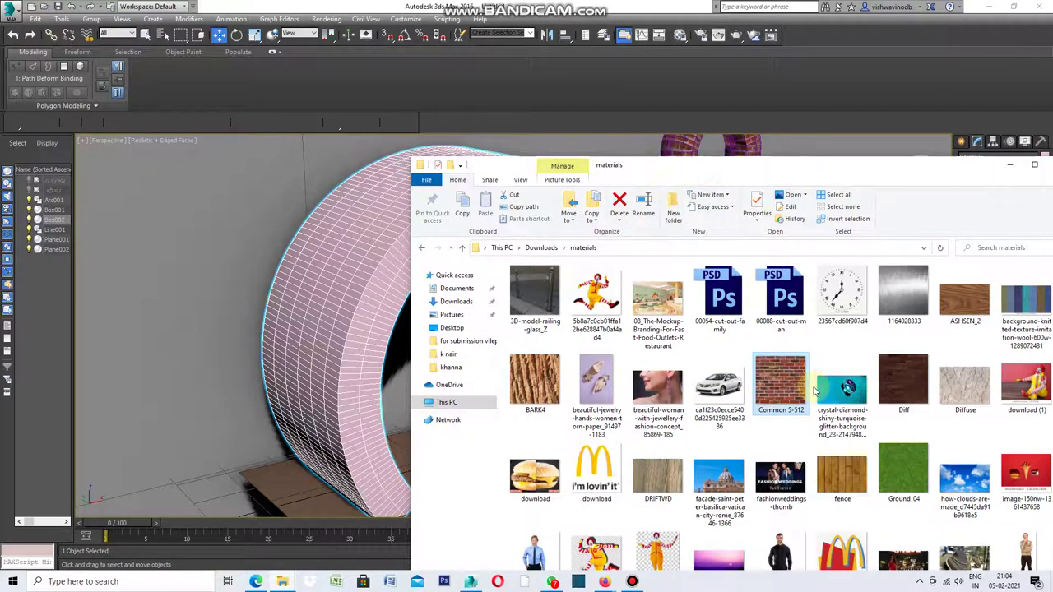
pyautogui.scroll(-3, 814, 391)
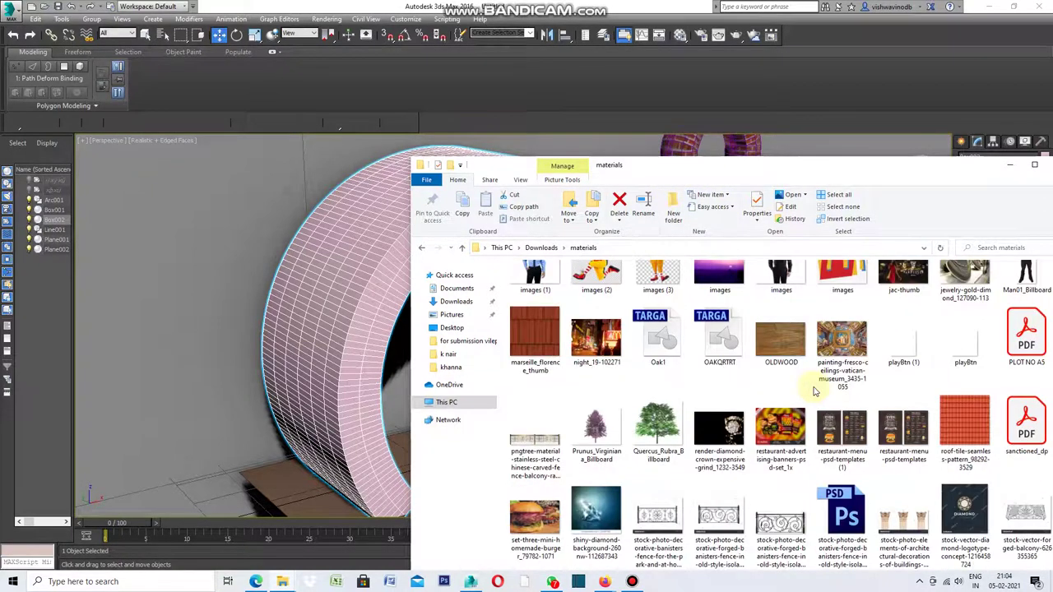
pyautogui.scroll(-2, 814, 391)
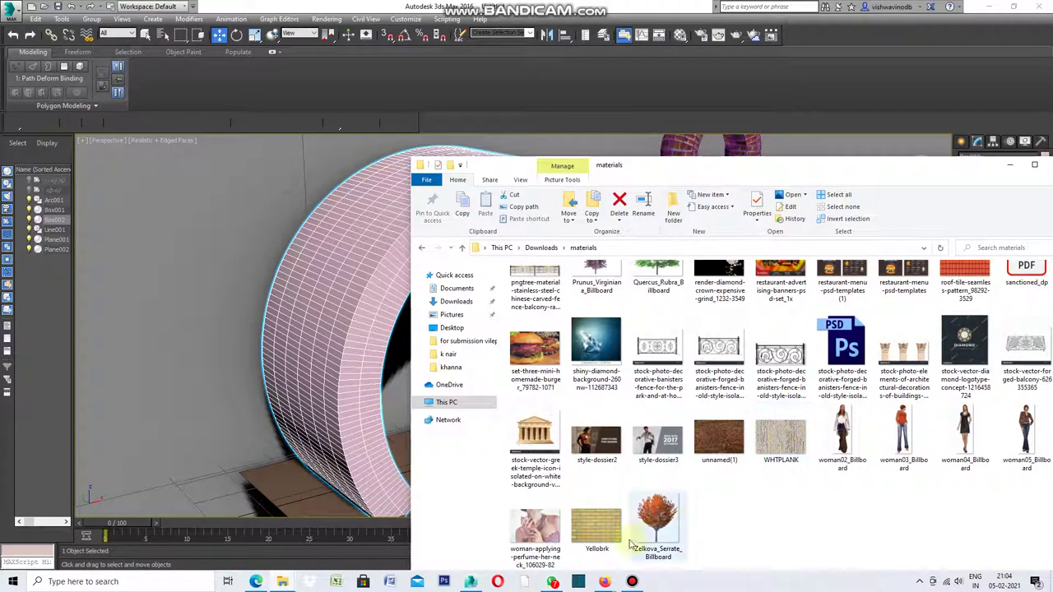
pyautogui.moveTo(607, 537); pyautogui.dragTo(340, 368)
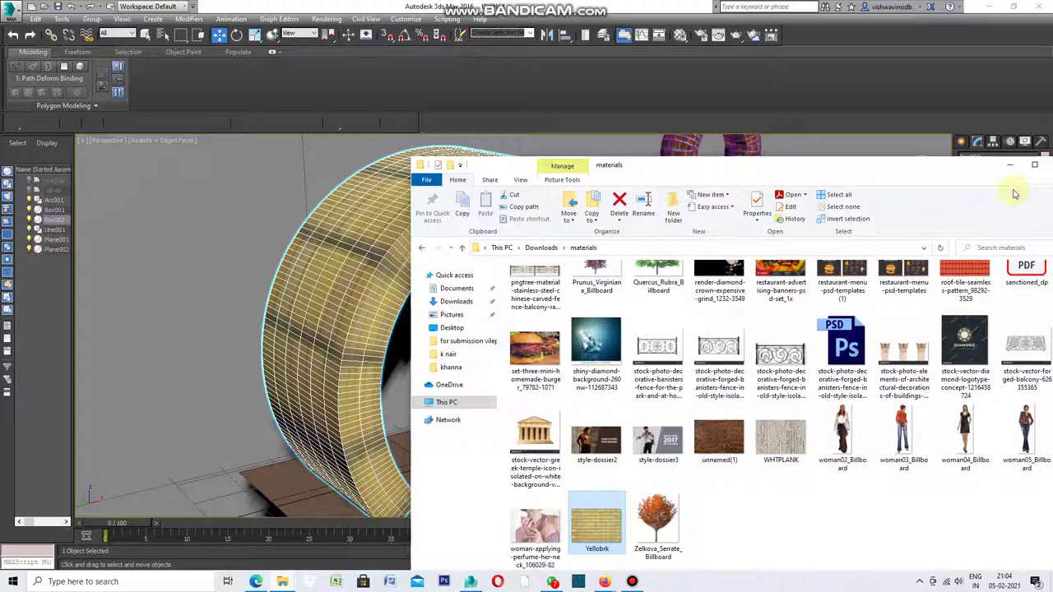
pyautogui.click(1010, 166)
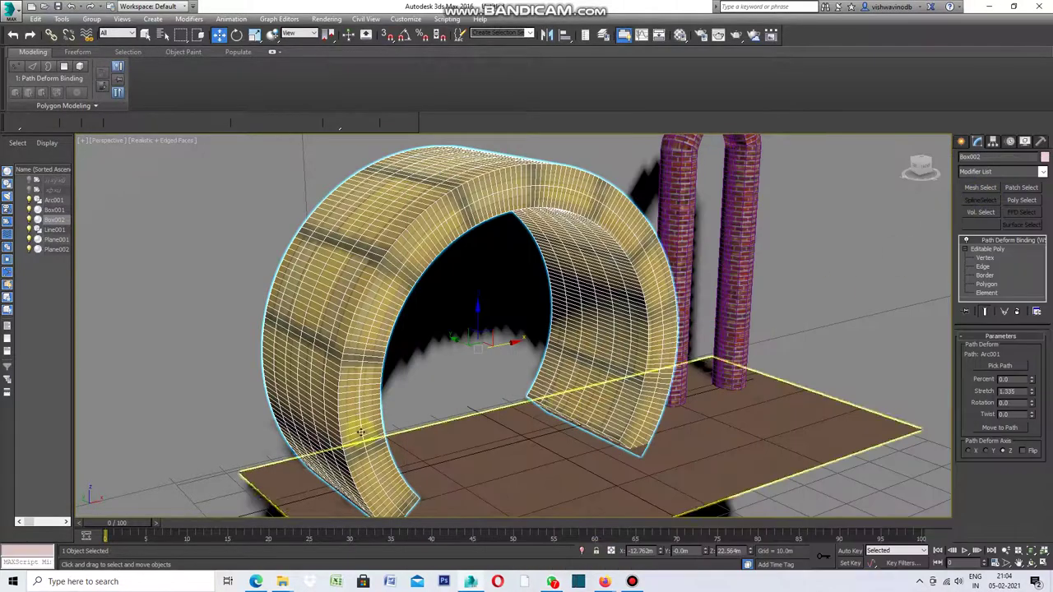
# Zoom in to check the stretched brick texture, then open the Modifiers menu
pyautogui.scroll(1, 333, 402)
pyautogui.scroll(1, 333, 401)
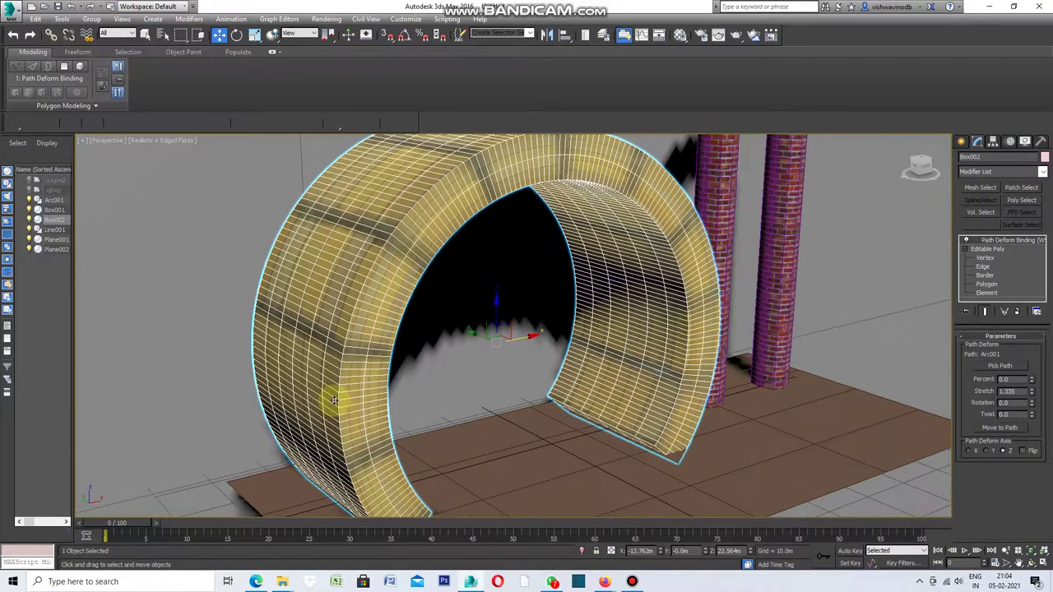
pyautogui.scroll(1, 333, 402)
pyautogui.scroll(-1, 333, 401)
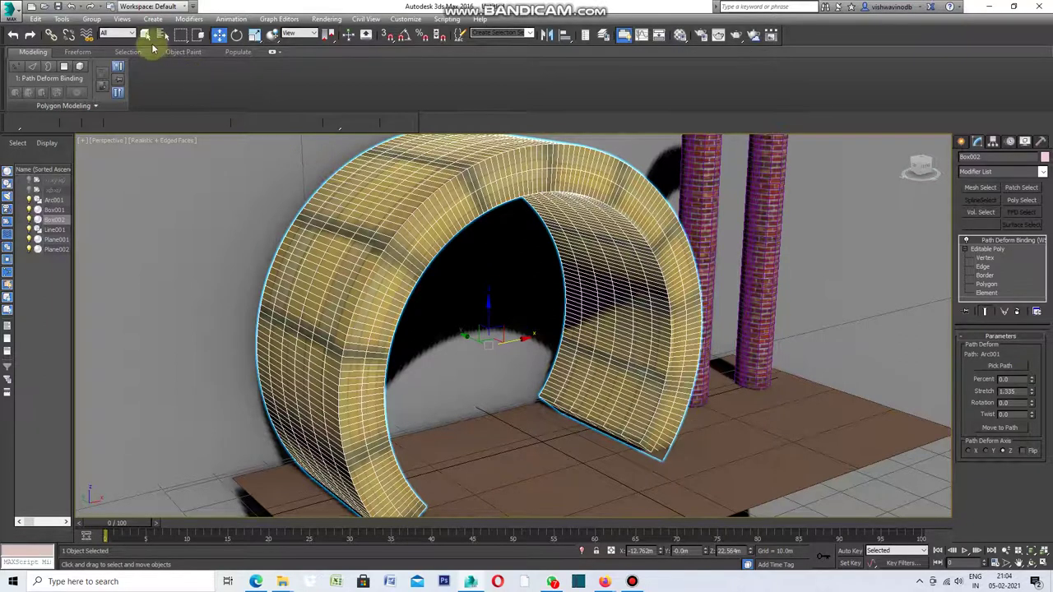
pyautogui.click(187, 20)
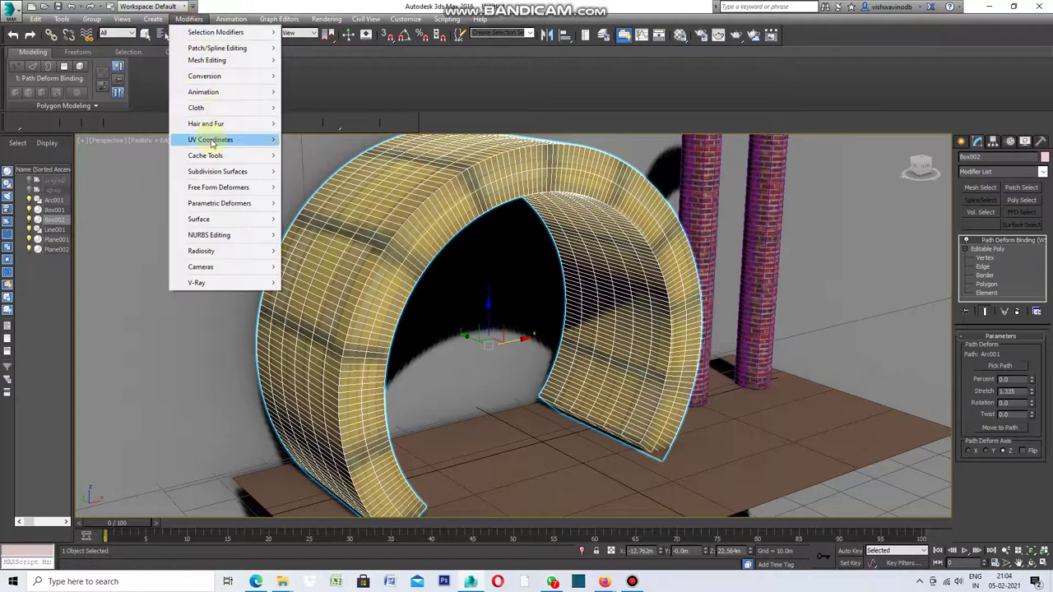
# Add a UVW Map modifier to the archway from the UV Coordinates menu
pyautogui.moveTo(211, 140)
pyautogui.click(314, 200)
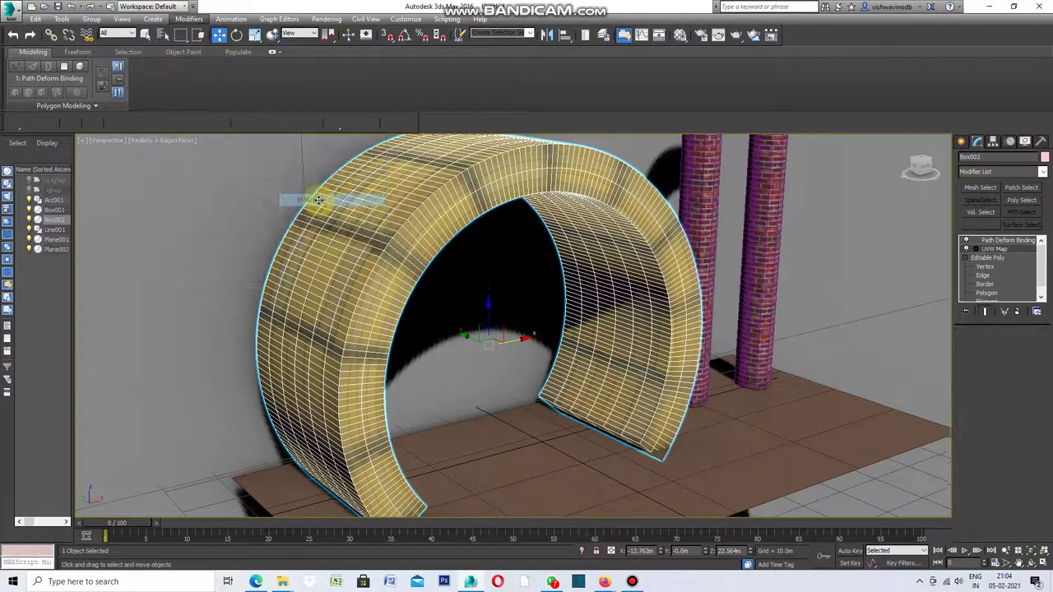
pyautogui.scroll(2, 362, 312)
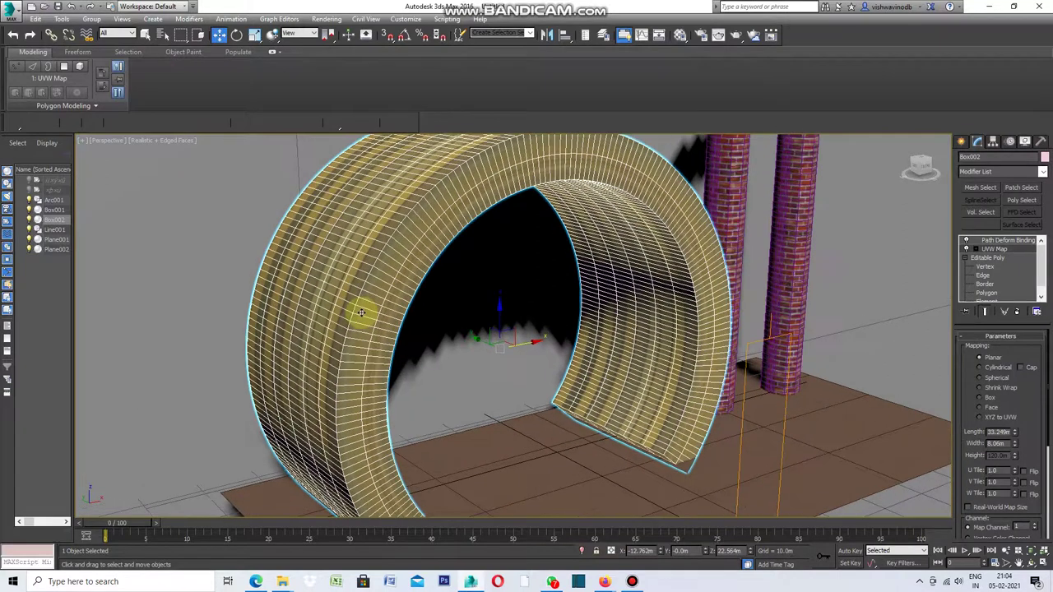
pyautogui.scroll(1, 361, 312)
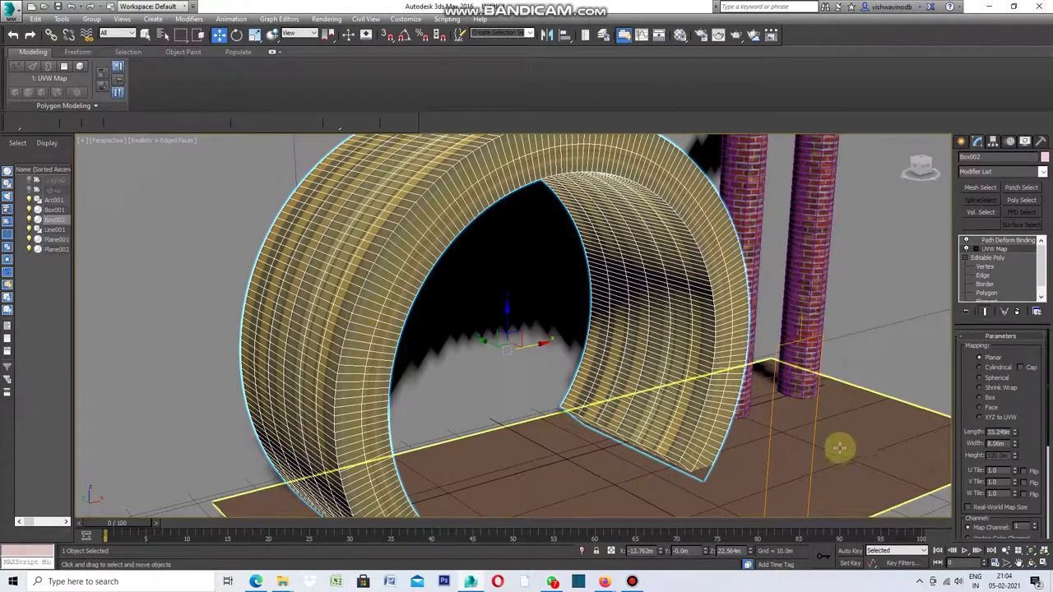
# Try Box, Spherical and Shrink Wrap mapping projections on the bricks
pyautogui.click(980, 399)
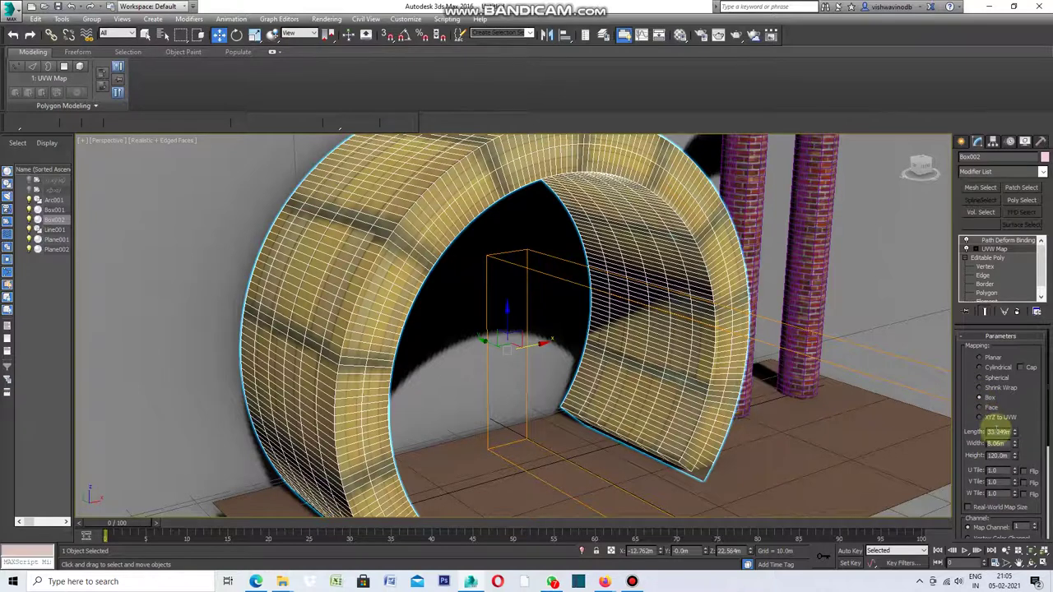
pyautogui.click(979, 379)
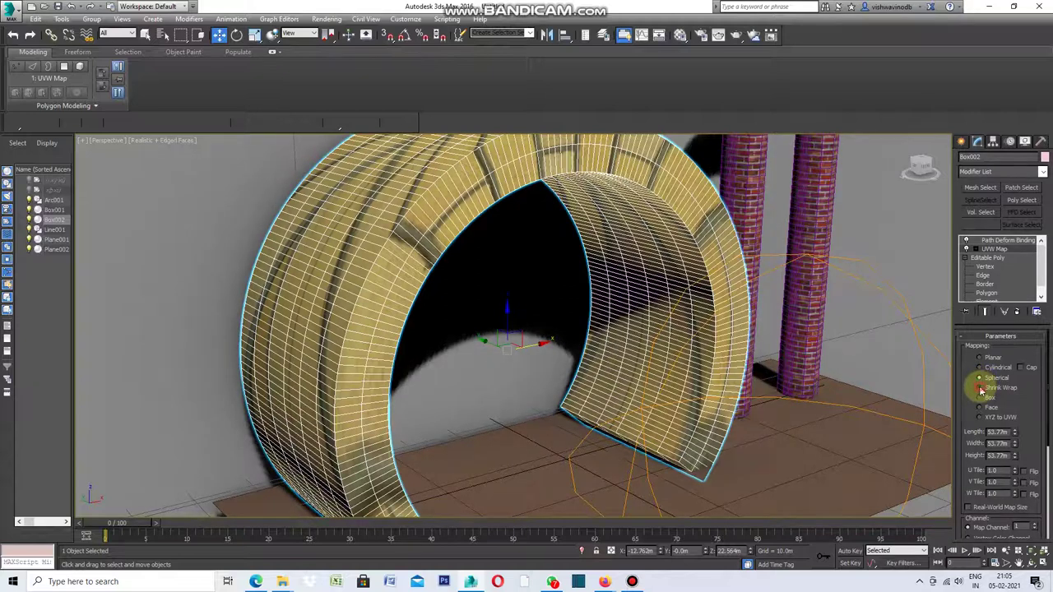
pyautogui.click(979, 389)
# Return to Box mapping, set U Tile near 0.98, and lower Length to about 19.893m
pyautogui.click(979, 398)
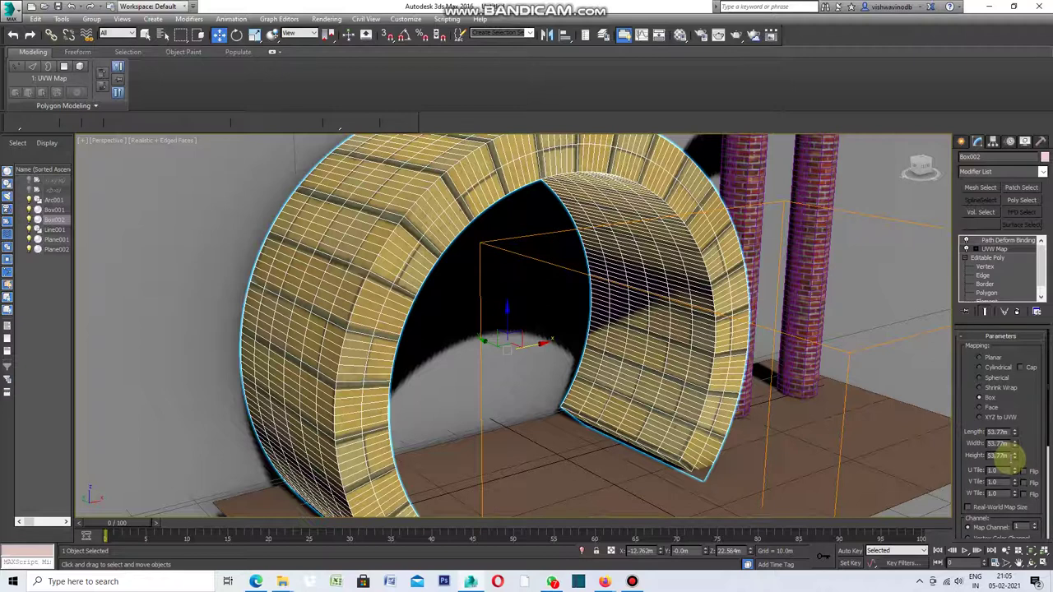
pyautogui.moveTo(1014, 473); pyautogui.dragTo(995, 408)
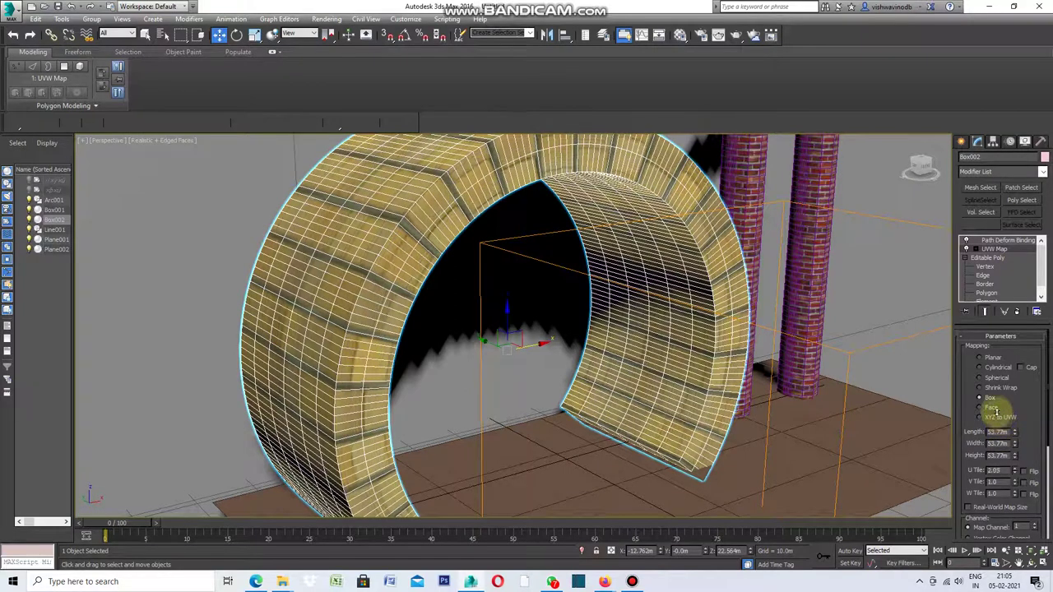
pyautogui.moveTo(995, 408); pyautogui.dragTo(1011, 471)
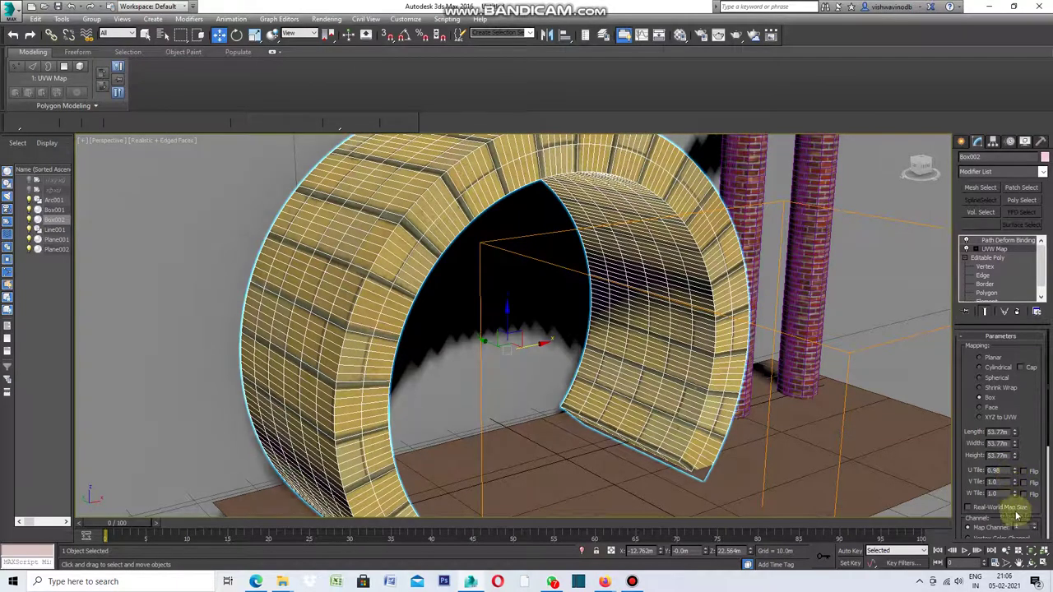
pyautogui.moveTo(1005, 445); pyautogui.dragTo(1005, 447)
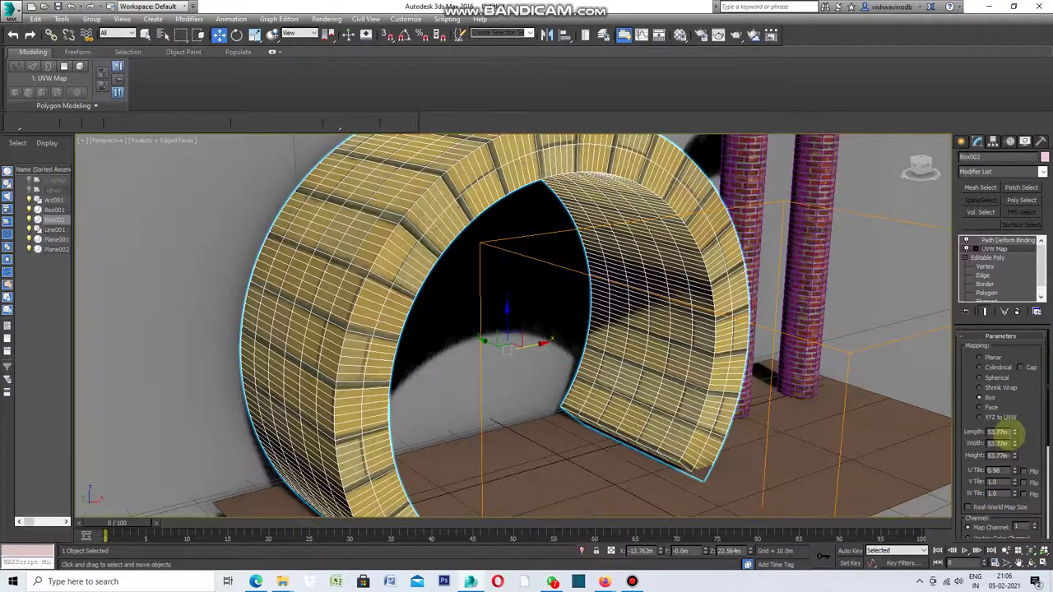
pyautogui.moveTo(1015, 439)
pyautogui.mouseDown()
pyautogui.moveTo(1013, 470)
pyautogui.moveTo(1019, 450)
pyautogui.moveTo(1035, 469)
pyautogui.mouseUp()
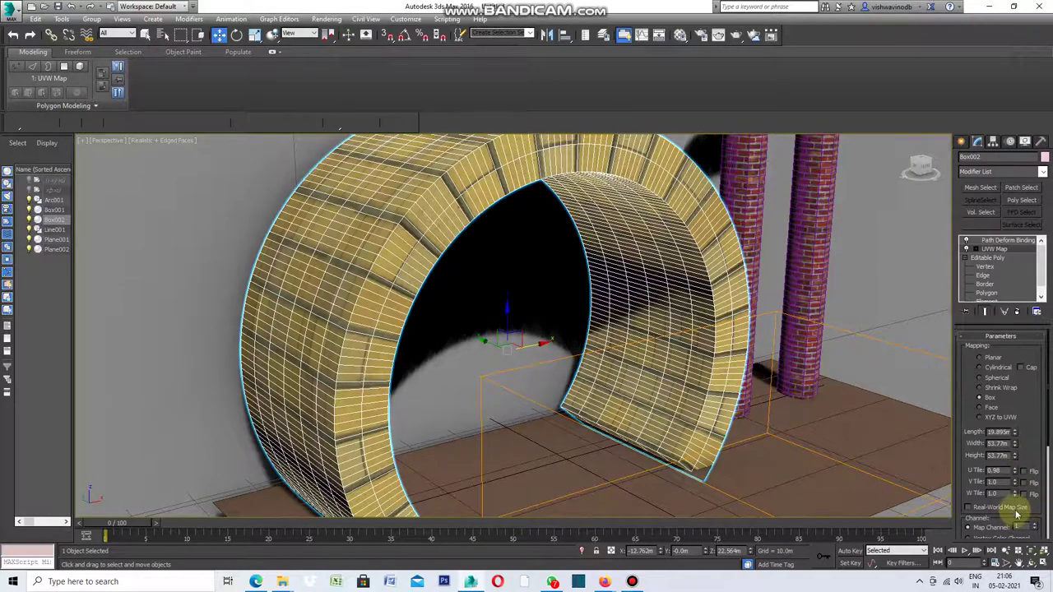
# Drag the UVW Map Width through about 48.5m and 67.9m, then set it to 1.0m
pyautogui.click(1008, 471)
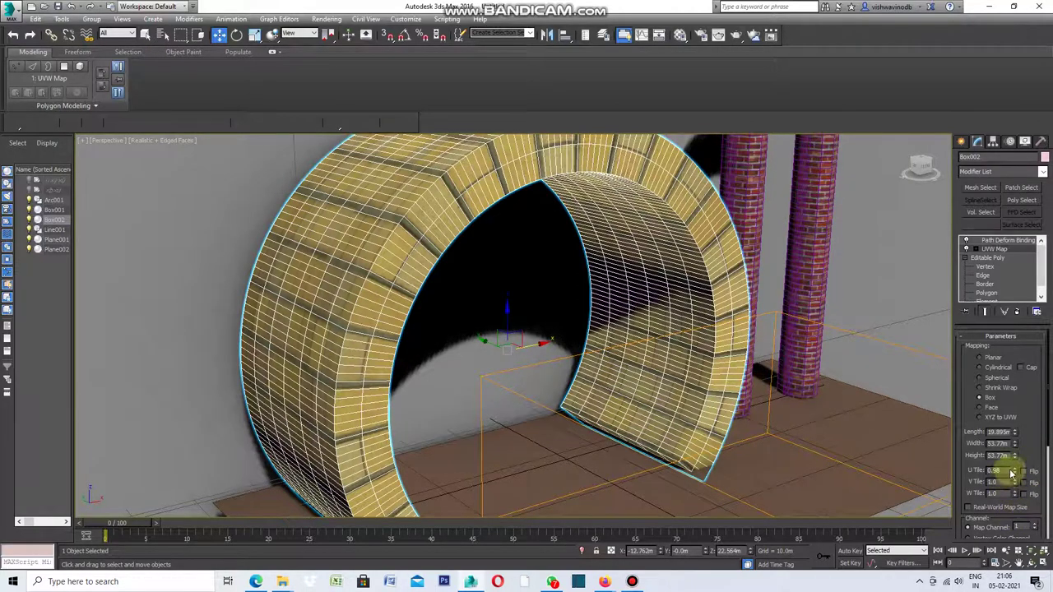
pyautogui.click(1014, 448)
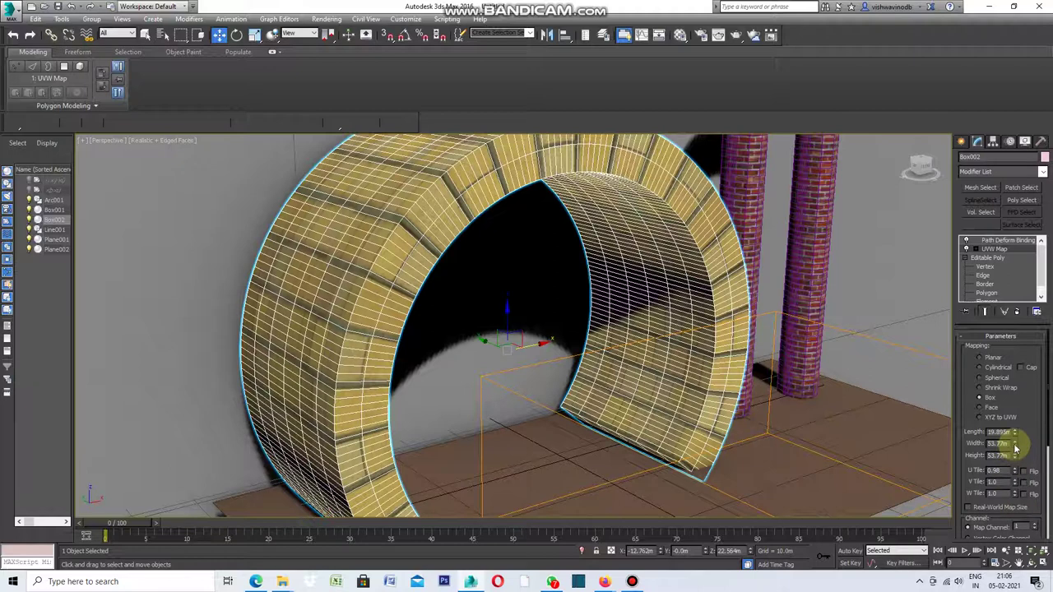
pyautogui.moveTo(1015, 449)
pyautogui.mouseDown()
pyautogui.moveTo(1013, 466)
pyautogui.moveTo(1006, 393)
pyautogui.moveTo(1009, 405)
pyautogui.mouseUp()
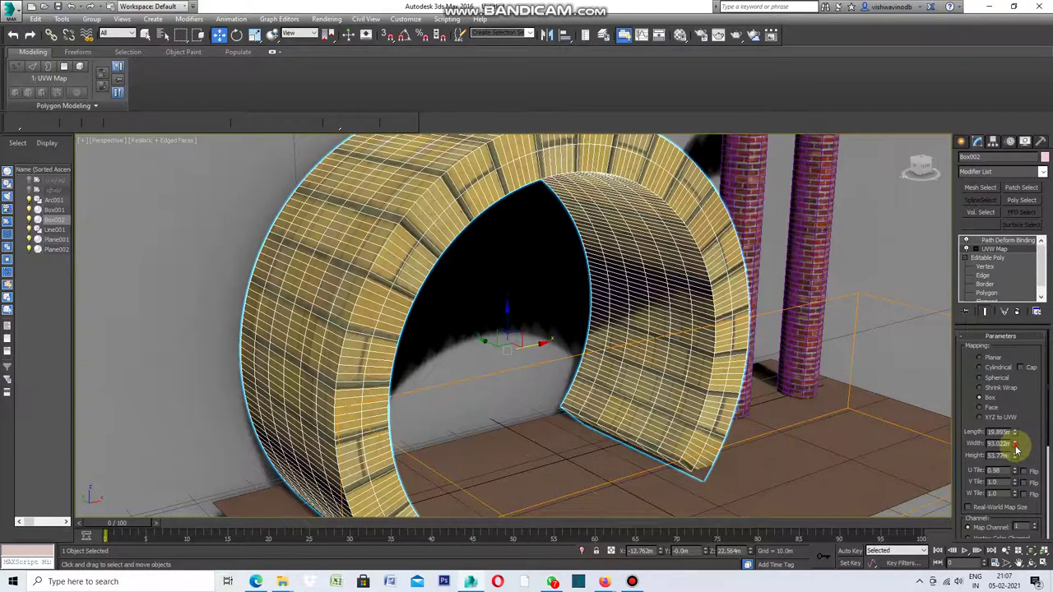
pyautogui.moveTo(1016, 448); pyautogui.dragTo(1012, 451)
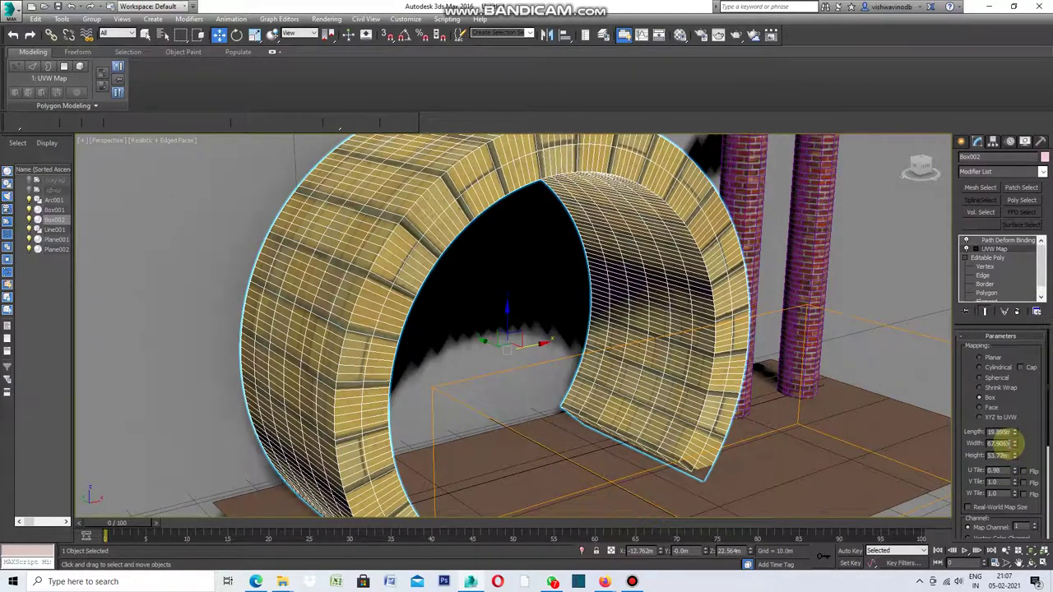
pyautogui.moveTo(1014, 445); pyautogui.dragTo(1014, 446)
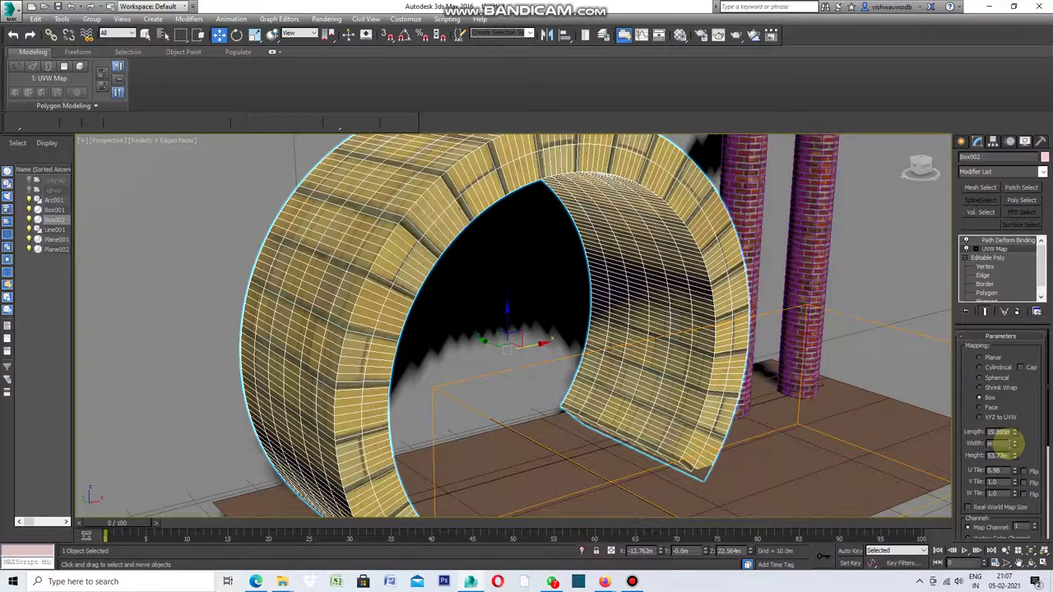
pyautogui.press('Return')
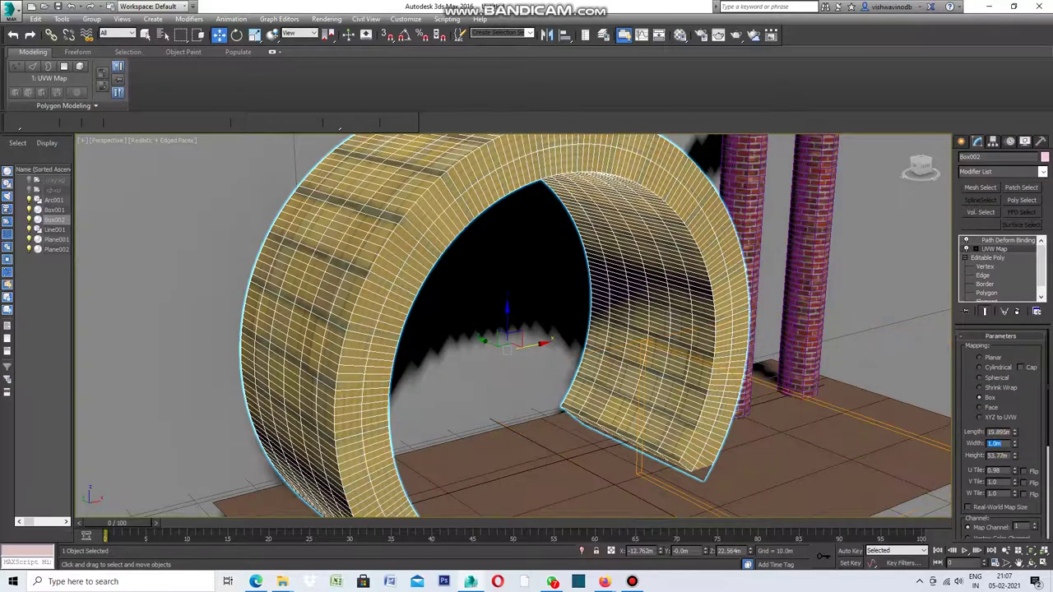
# Enter mapping widths of 6.0m and then 15.0m
pyautogui.click(1014, 445)
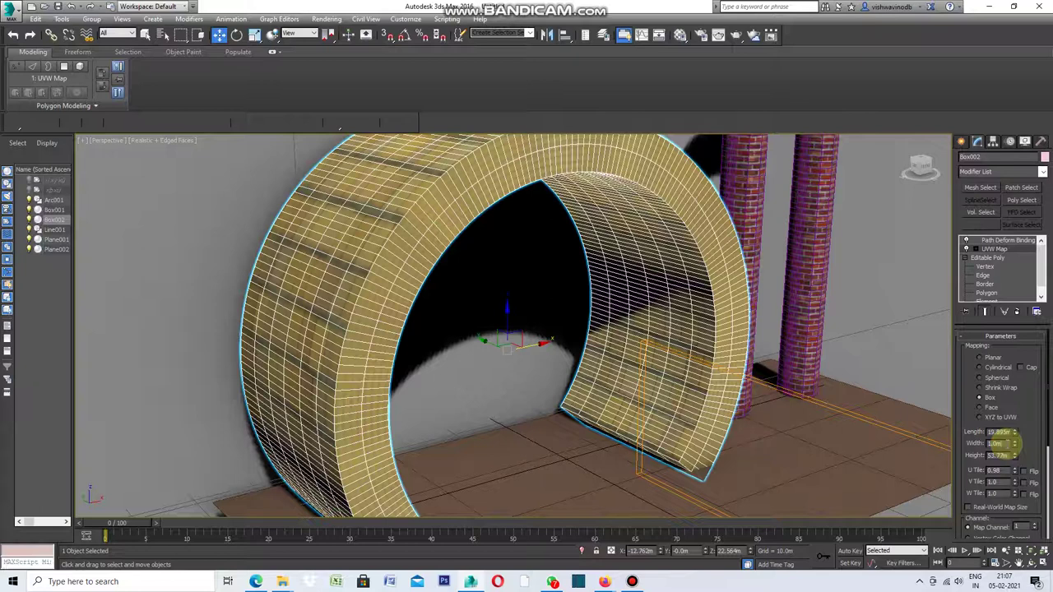
pyautogui.write('6')
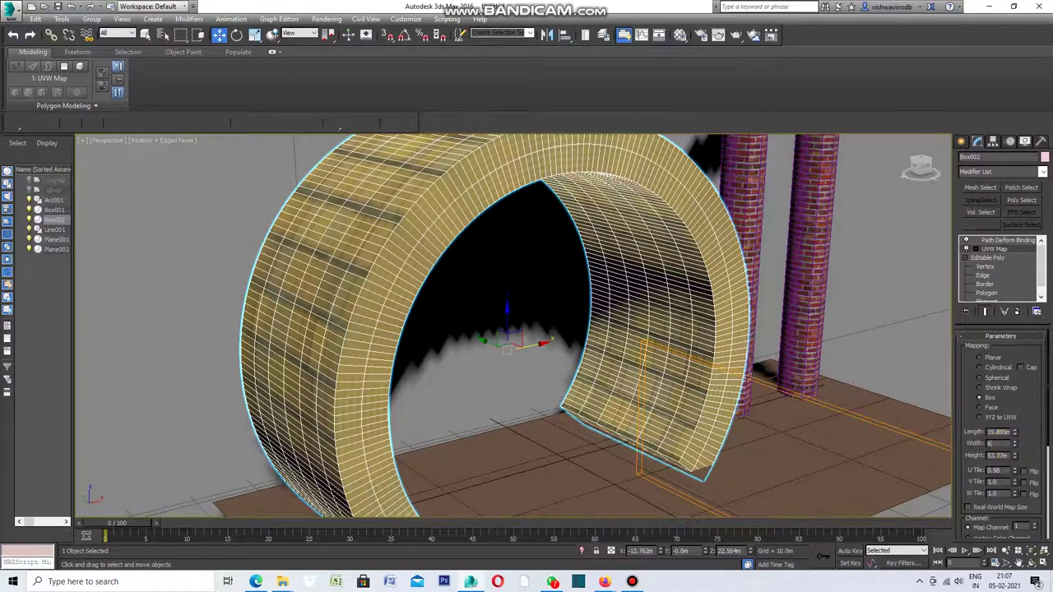
pyautogui.press('Return')
pyautogui.click(1009, 444)
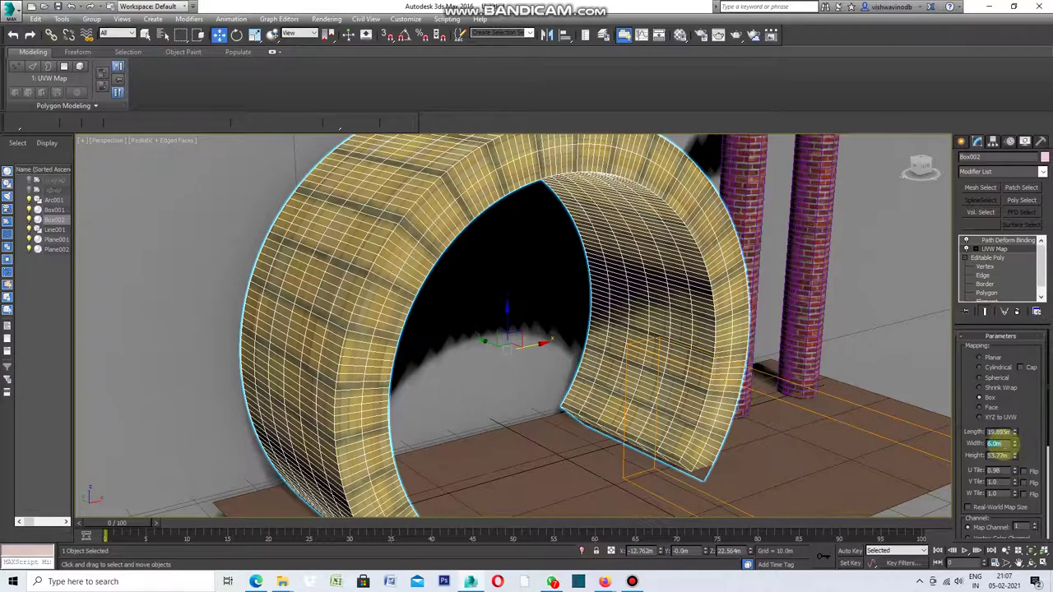
pyautogui.click(1001, 444)
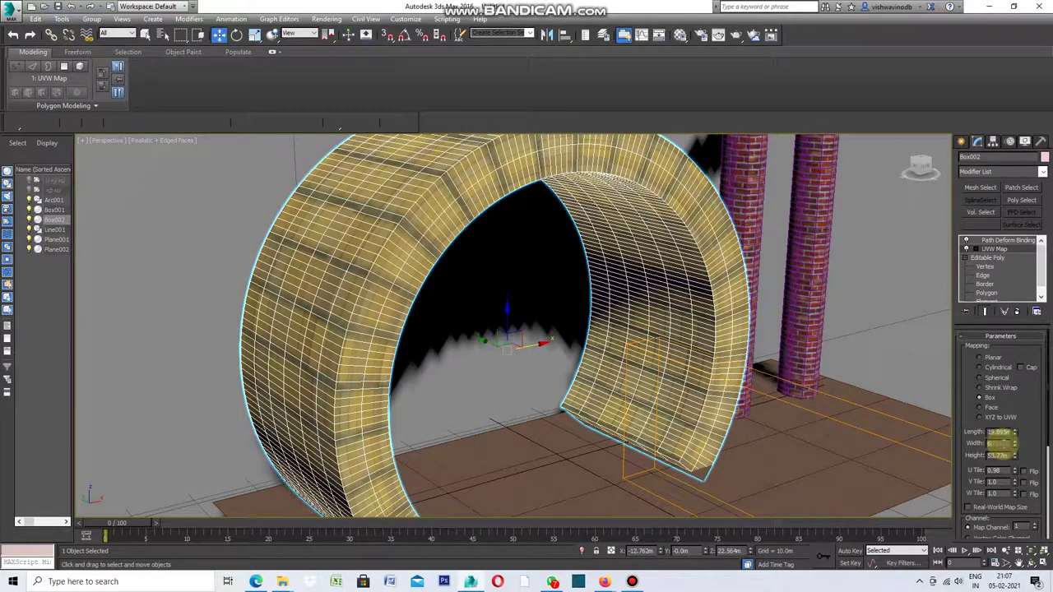
pyautogui.write('15')
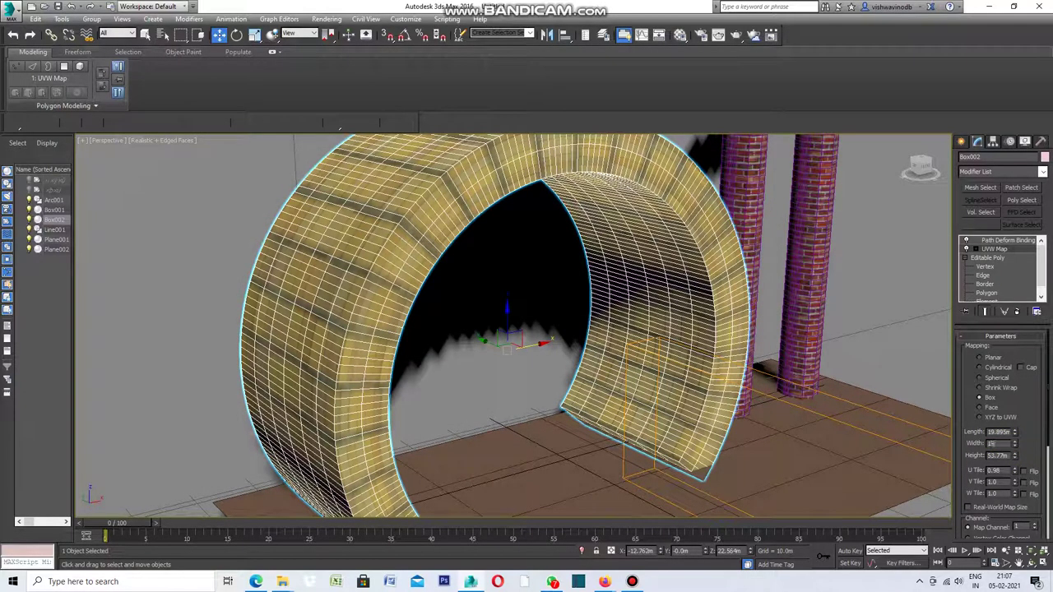
pyautogui.press('Return')
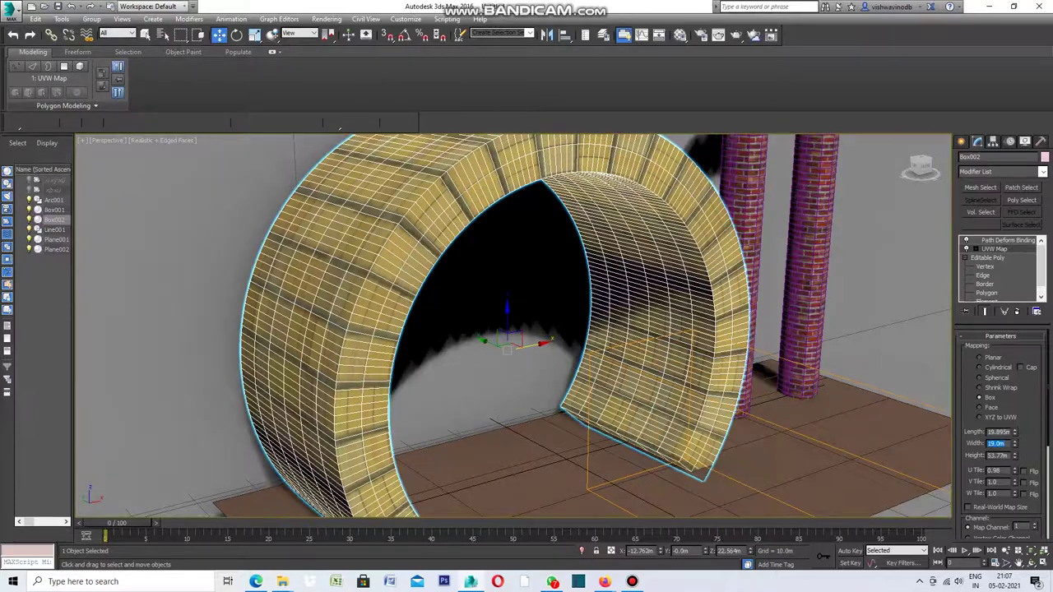
# Adjust the mapping width from 19.0m up to 53.0m
pyautogui.click(1005, 444)
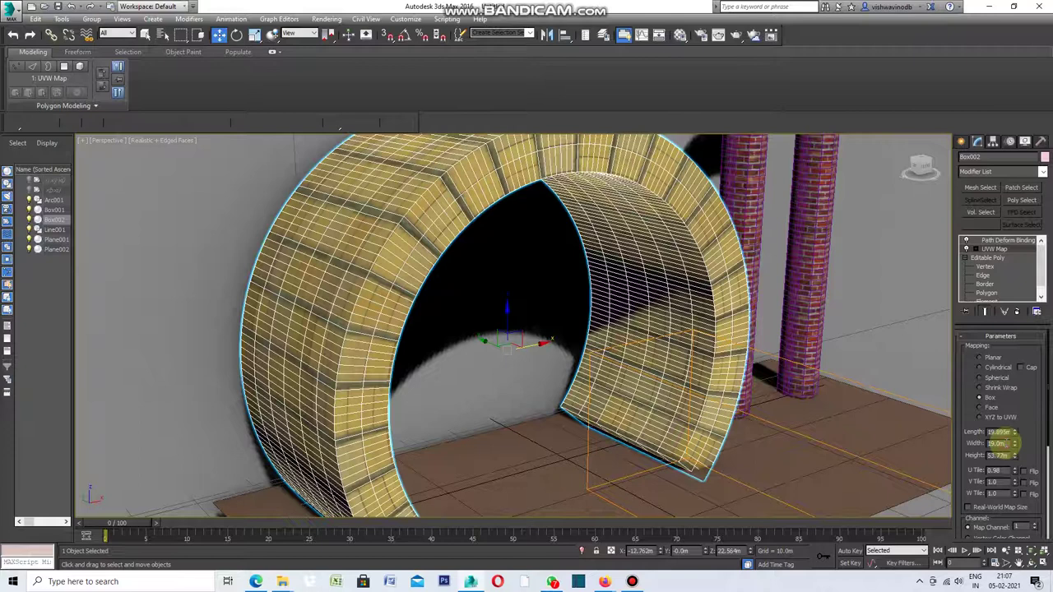
pyautogui.click(1014, 443)
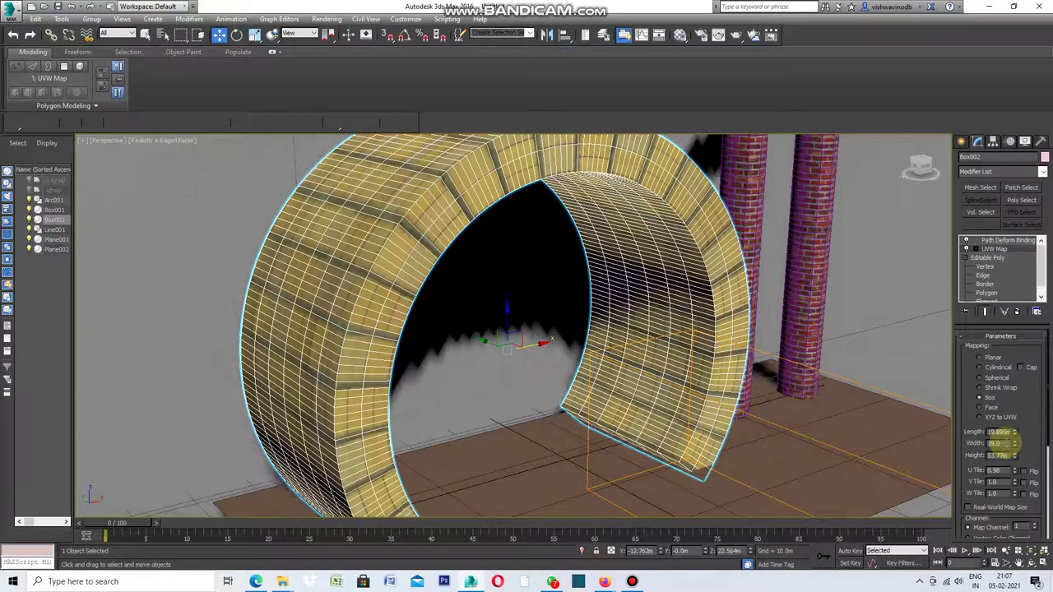
pyautogui.click(1014, 443)
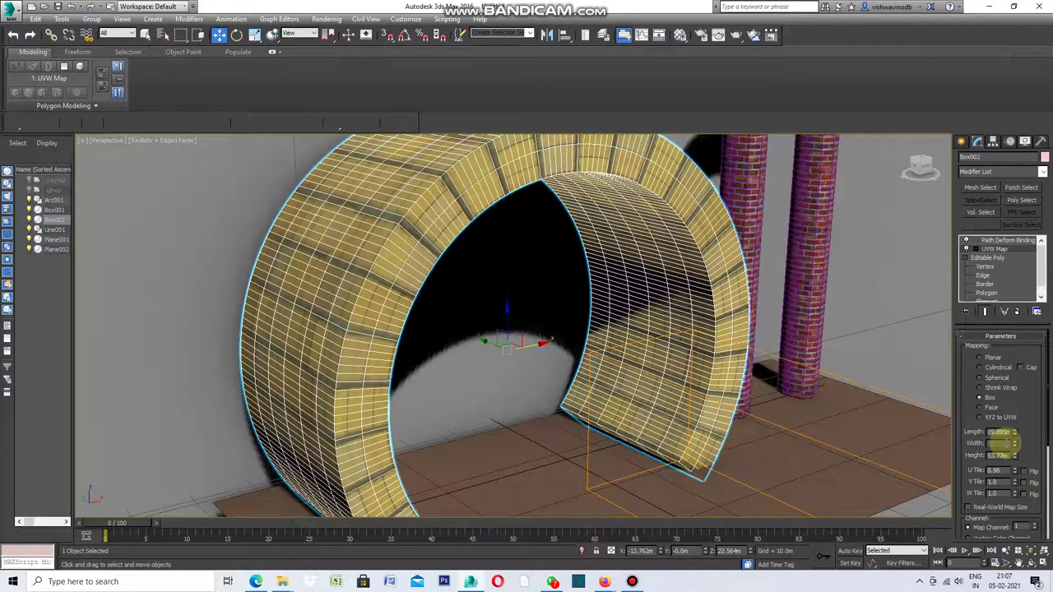
pyautogui.click(1014, 443)
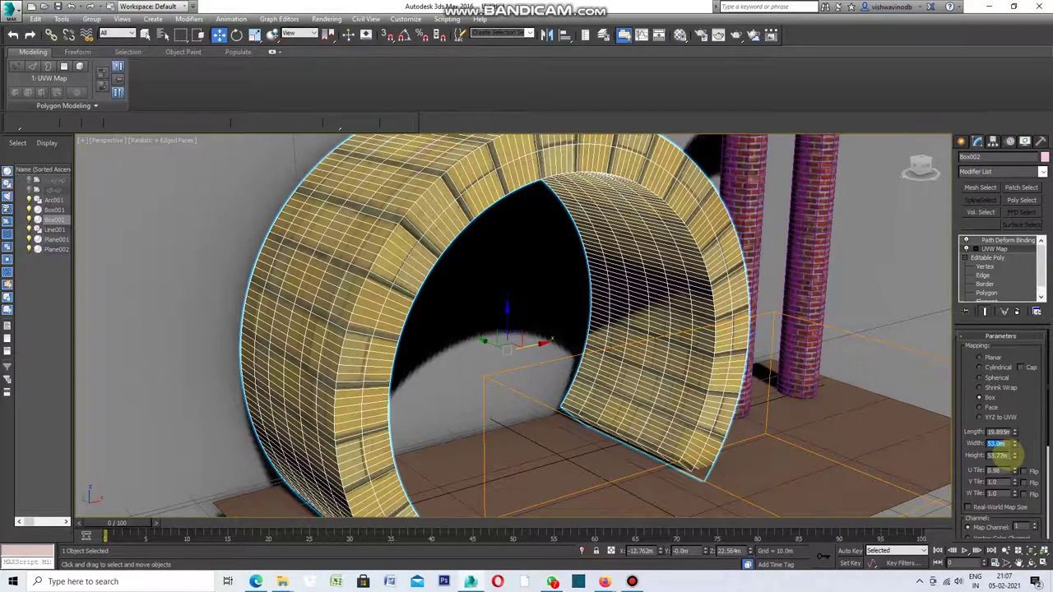
# Commit the 53.0m width, then set the mapping Height to 20.0m and then 10.0m
pyautogui.press('Tab')
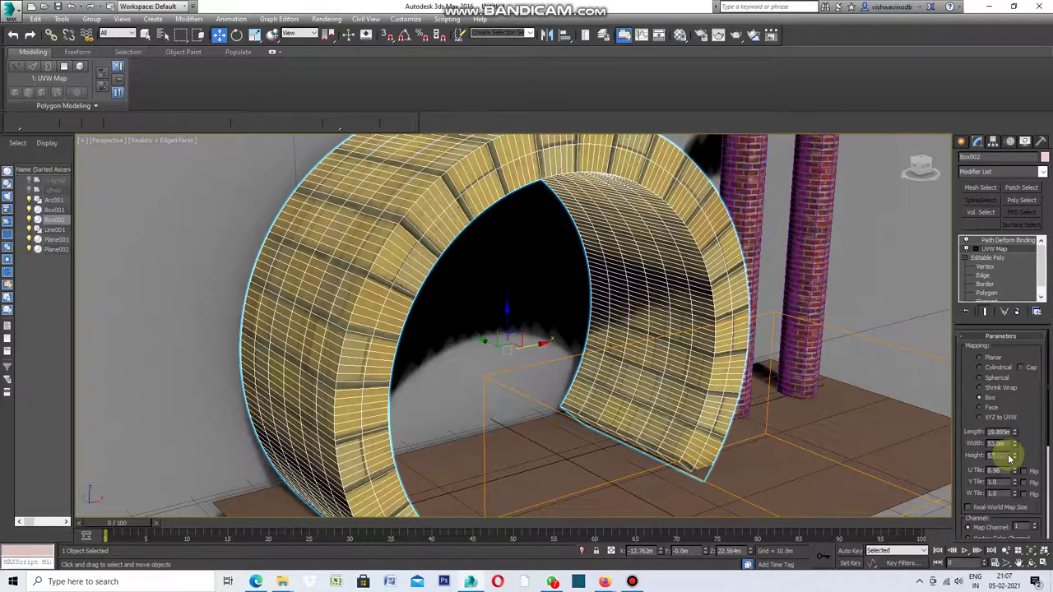
pyautogui.write('20')
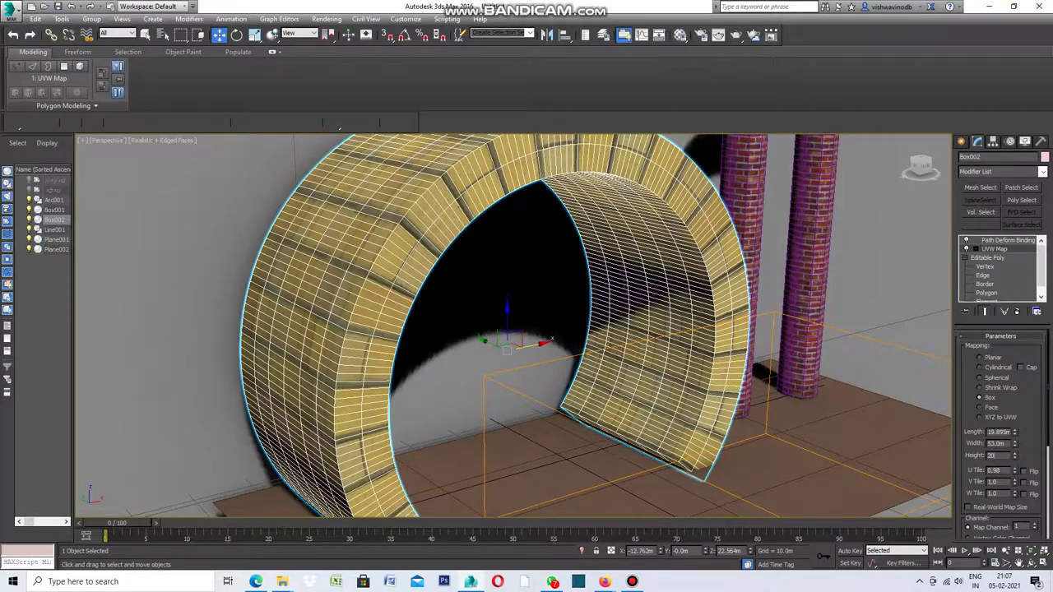
pyautogui.press('Return')
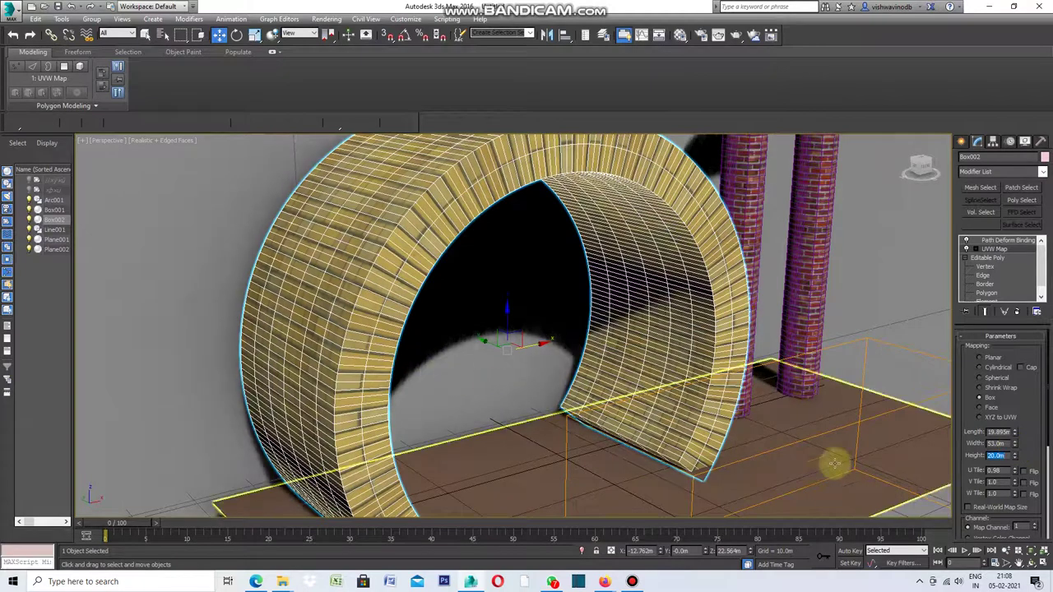
pyautogui.click(1003, 455)
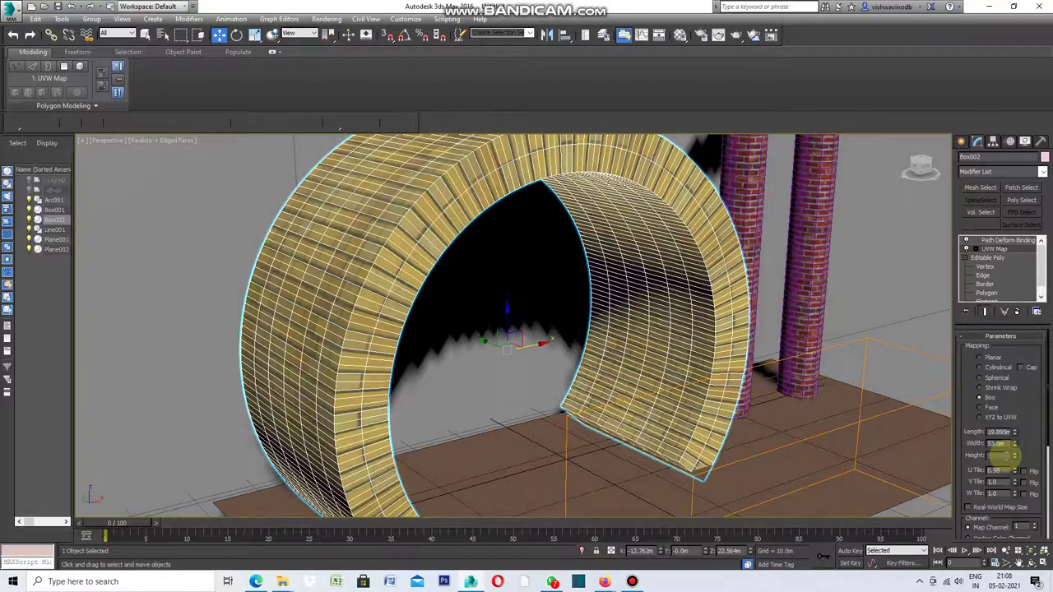
pyautogui.write('10')
pyautogui.press('Return')
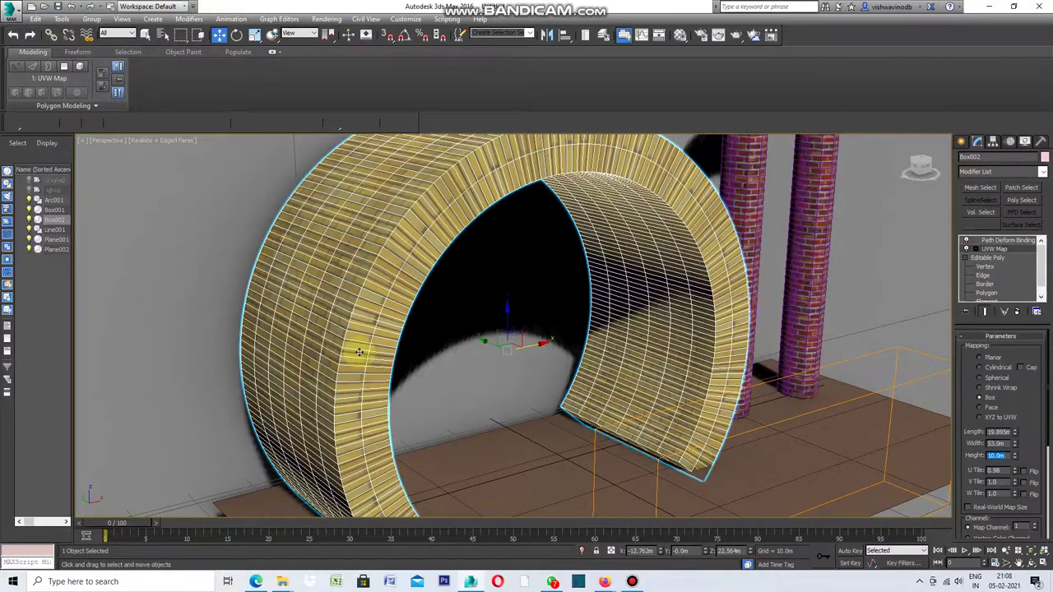
# Set Height to 11.0m, then 10.5m, and fine-tune it with the Height spinner
pyautogui.scroll(2, 359, 352)
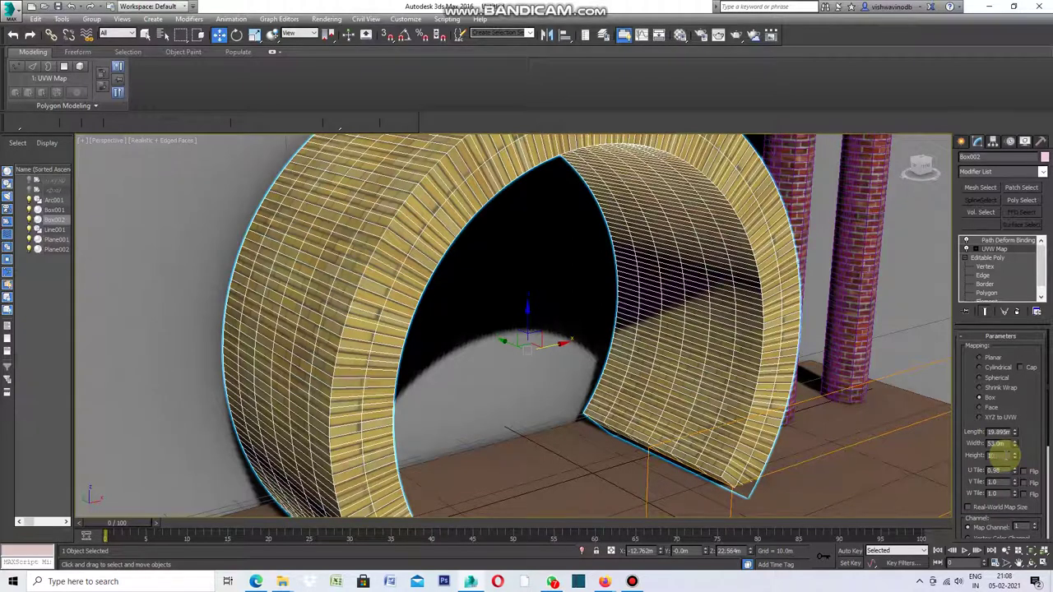
pyautogui.write('11')
pyautogui.press('Return')
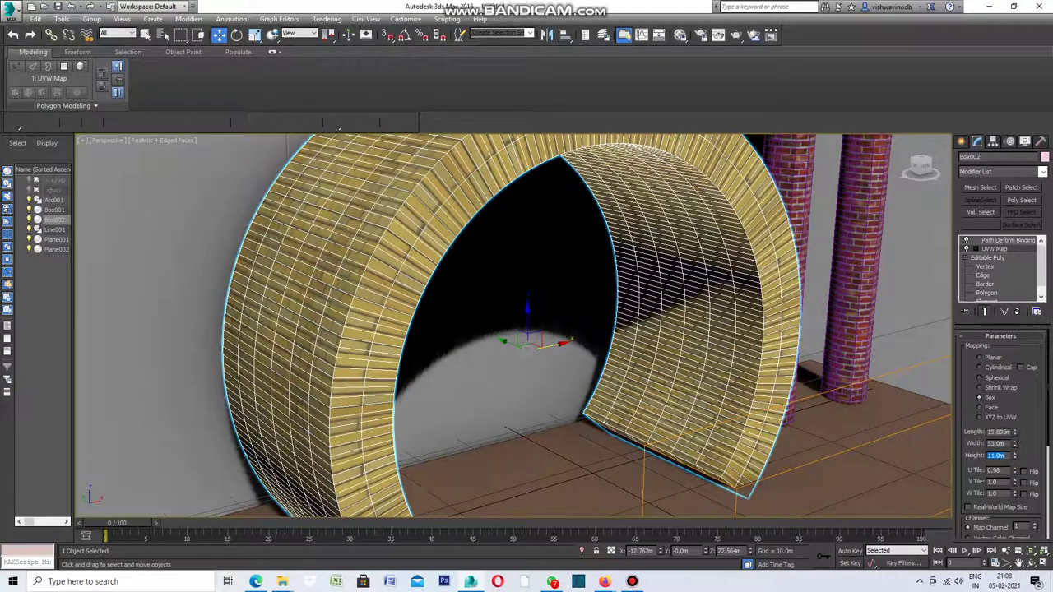
pyautogui.click(1014, 454)
pyautogui.write('10.')
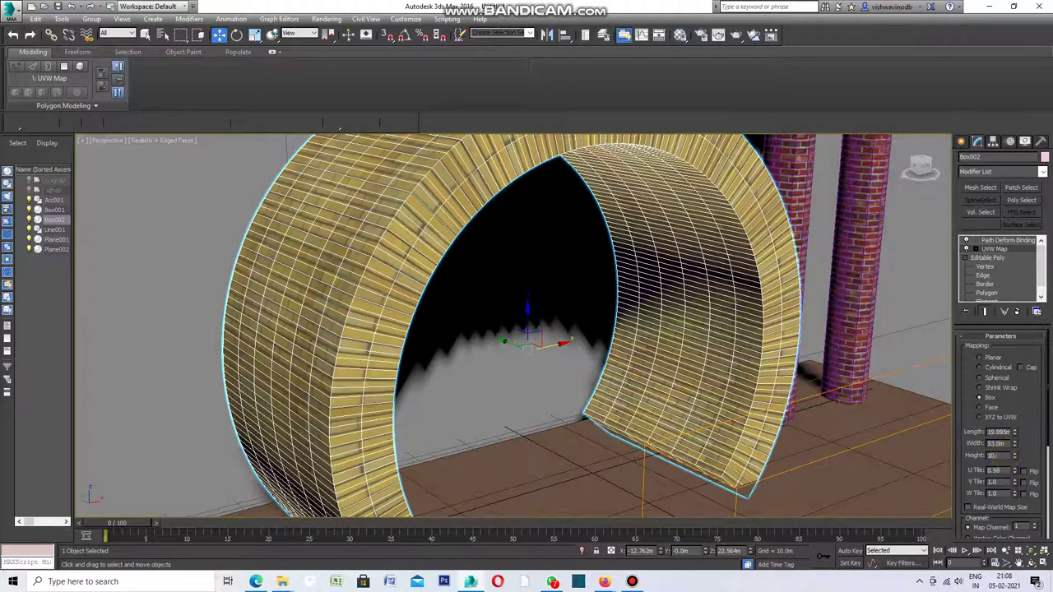
pyautogui.write('5')
pyautogui.press('Return')
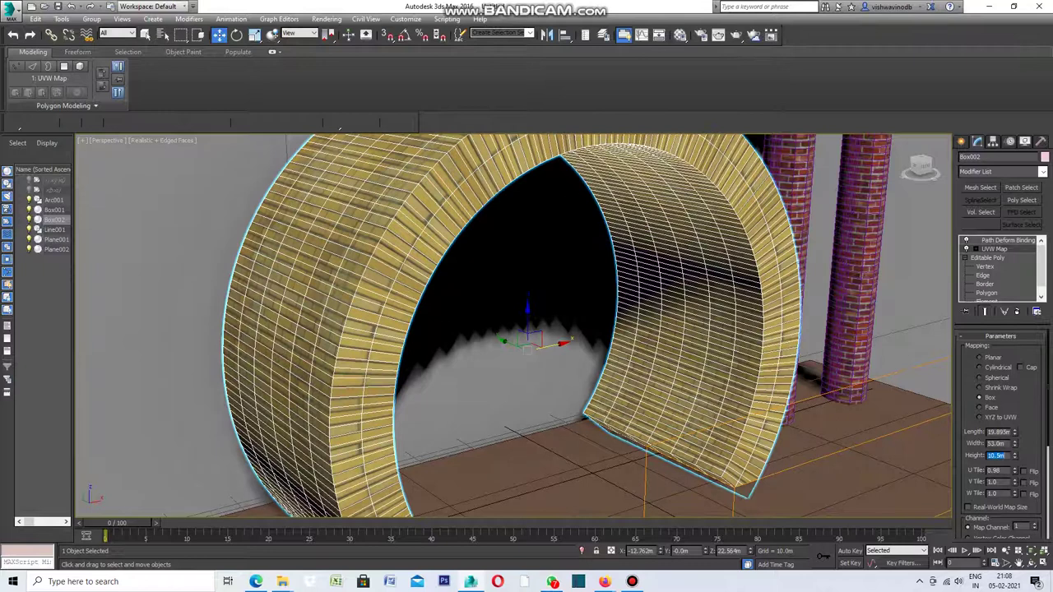
pyautogui.click(1002, 460)
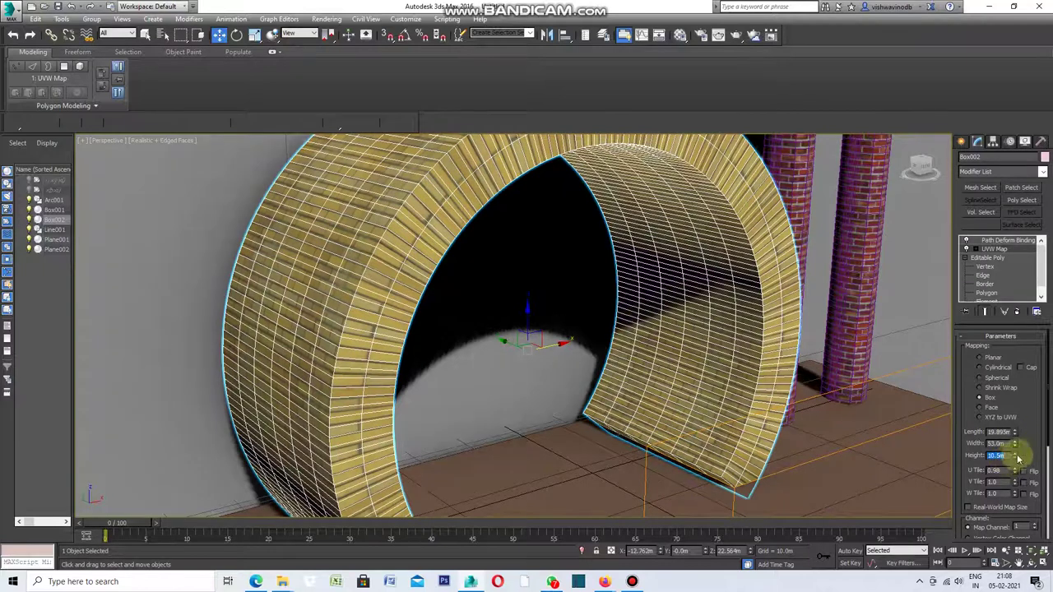
pyautogui.click(1014, 461)
pyautogui.moveTo(1014, 461); pyautogui.dragTo(1017, 459)
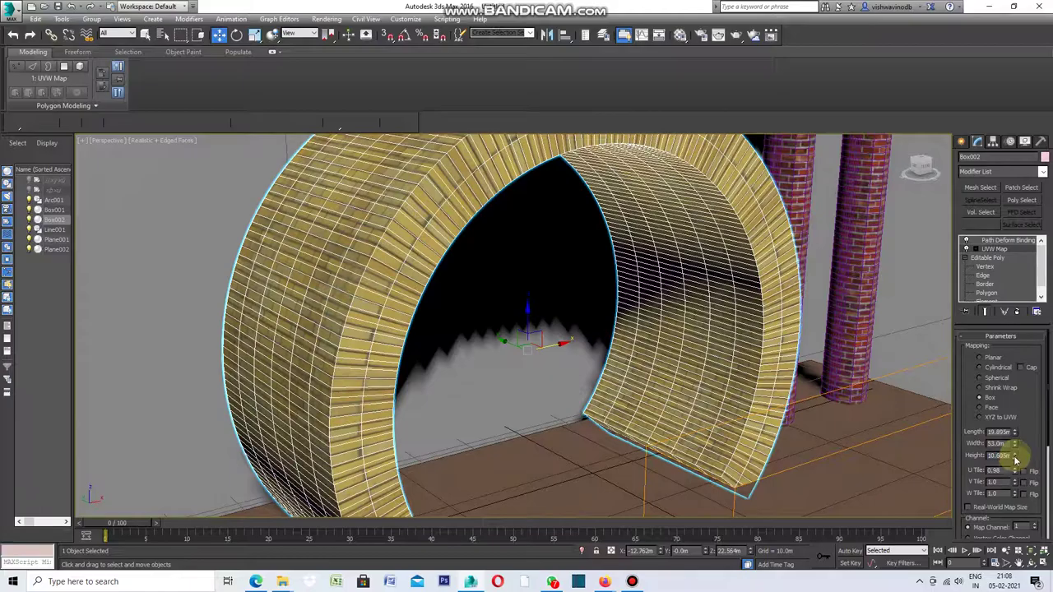